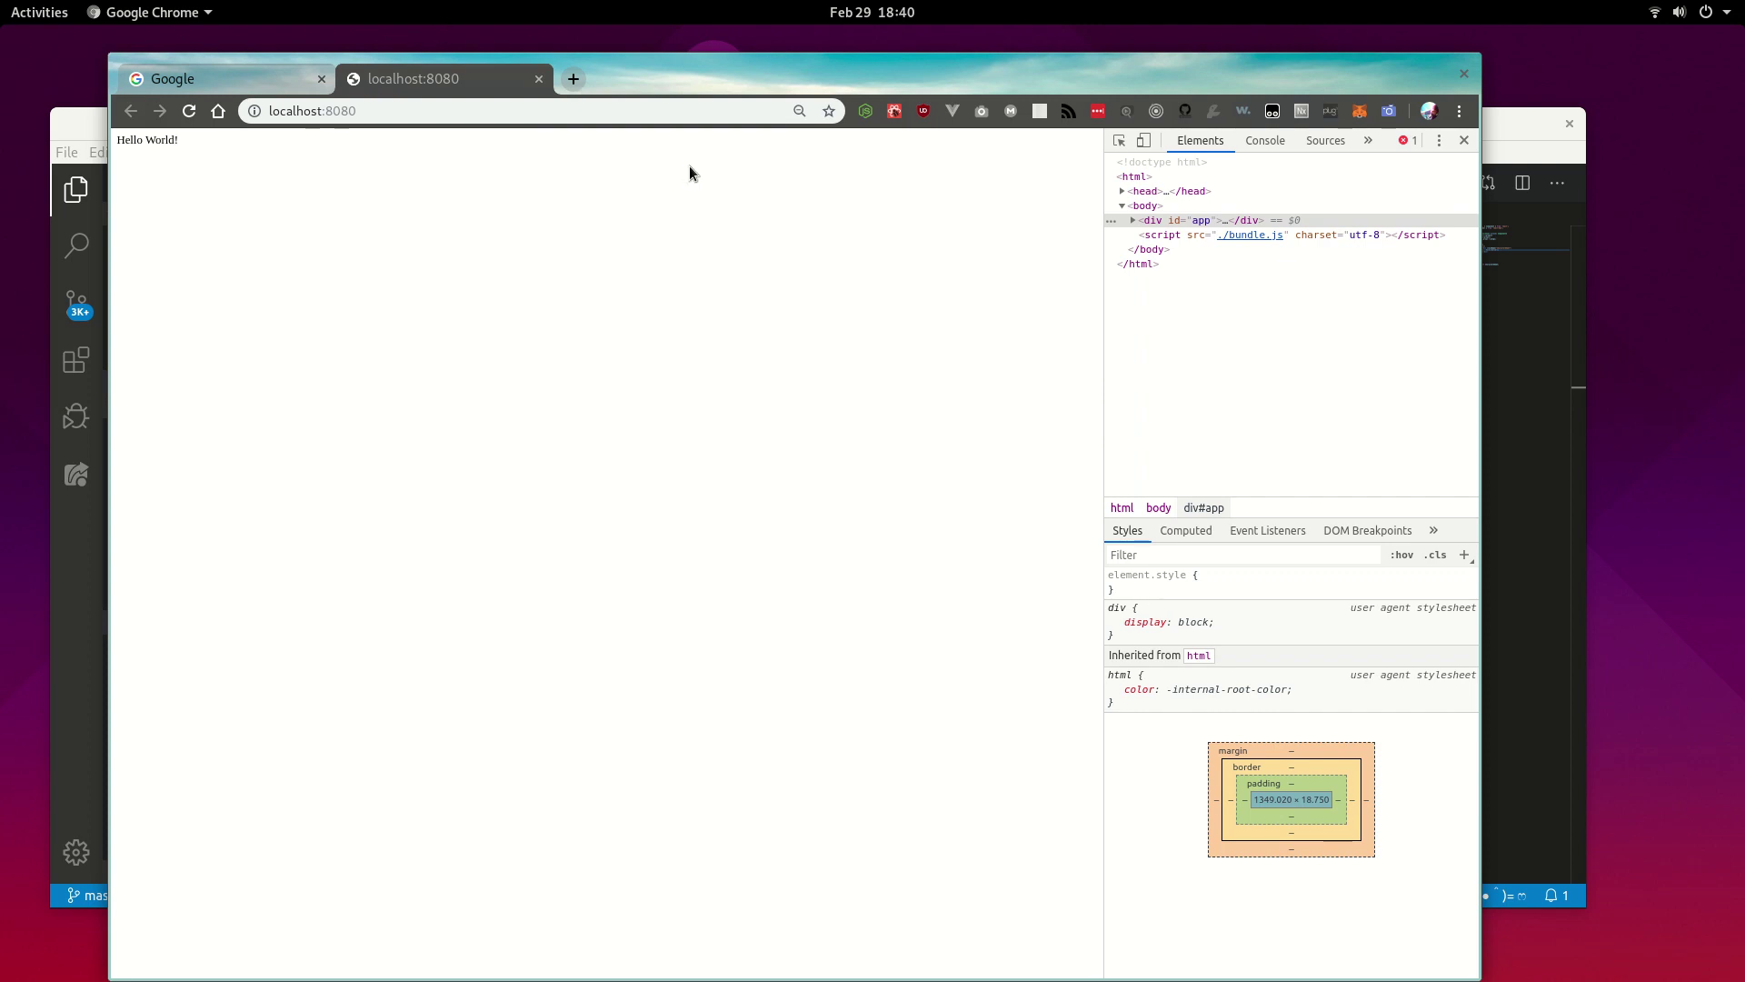
In a new Chrome tab, load charactersheet.online by typing 'char' and accepting the completion
left_click(574, 82)
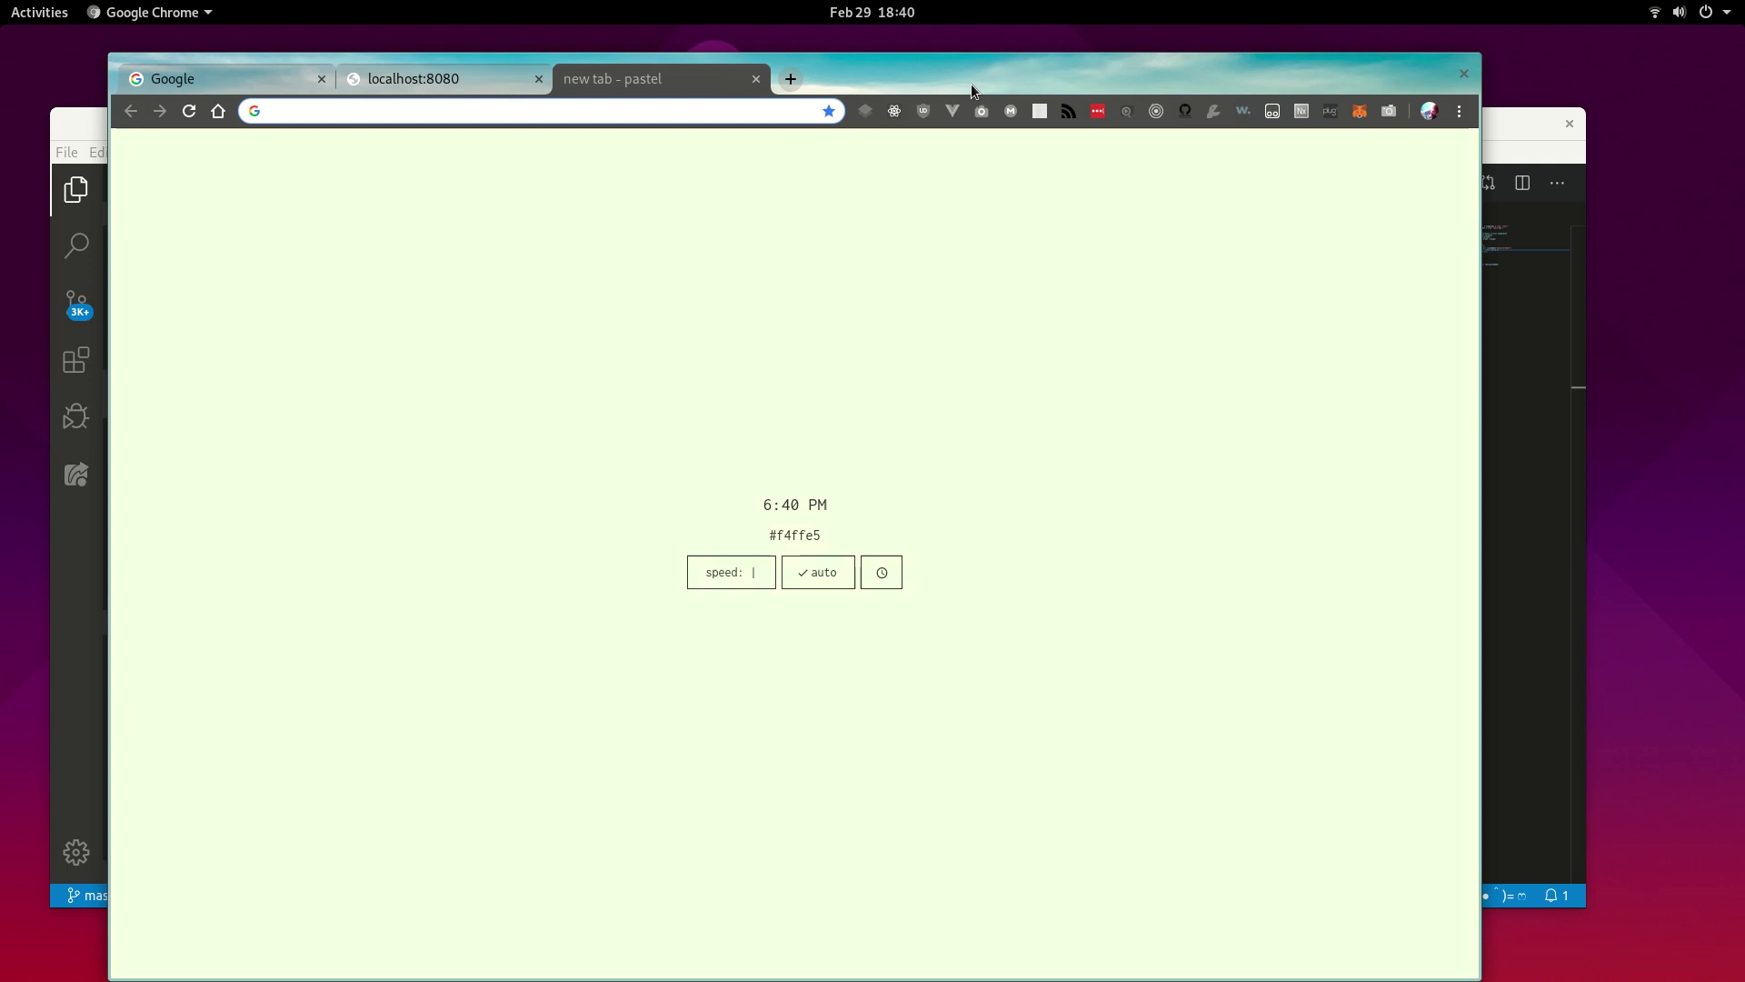
type("repic.org")
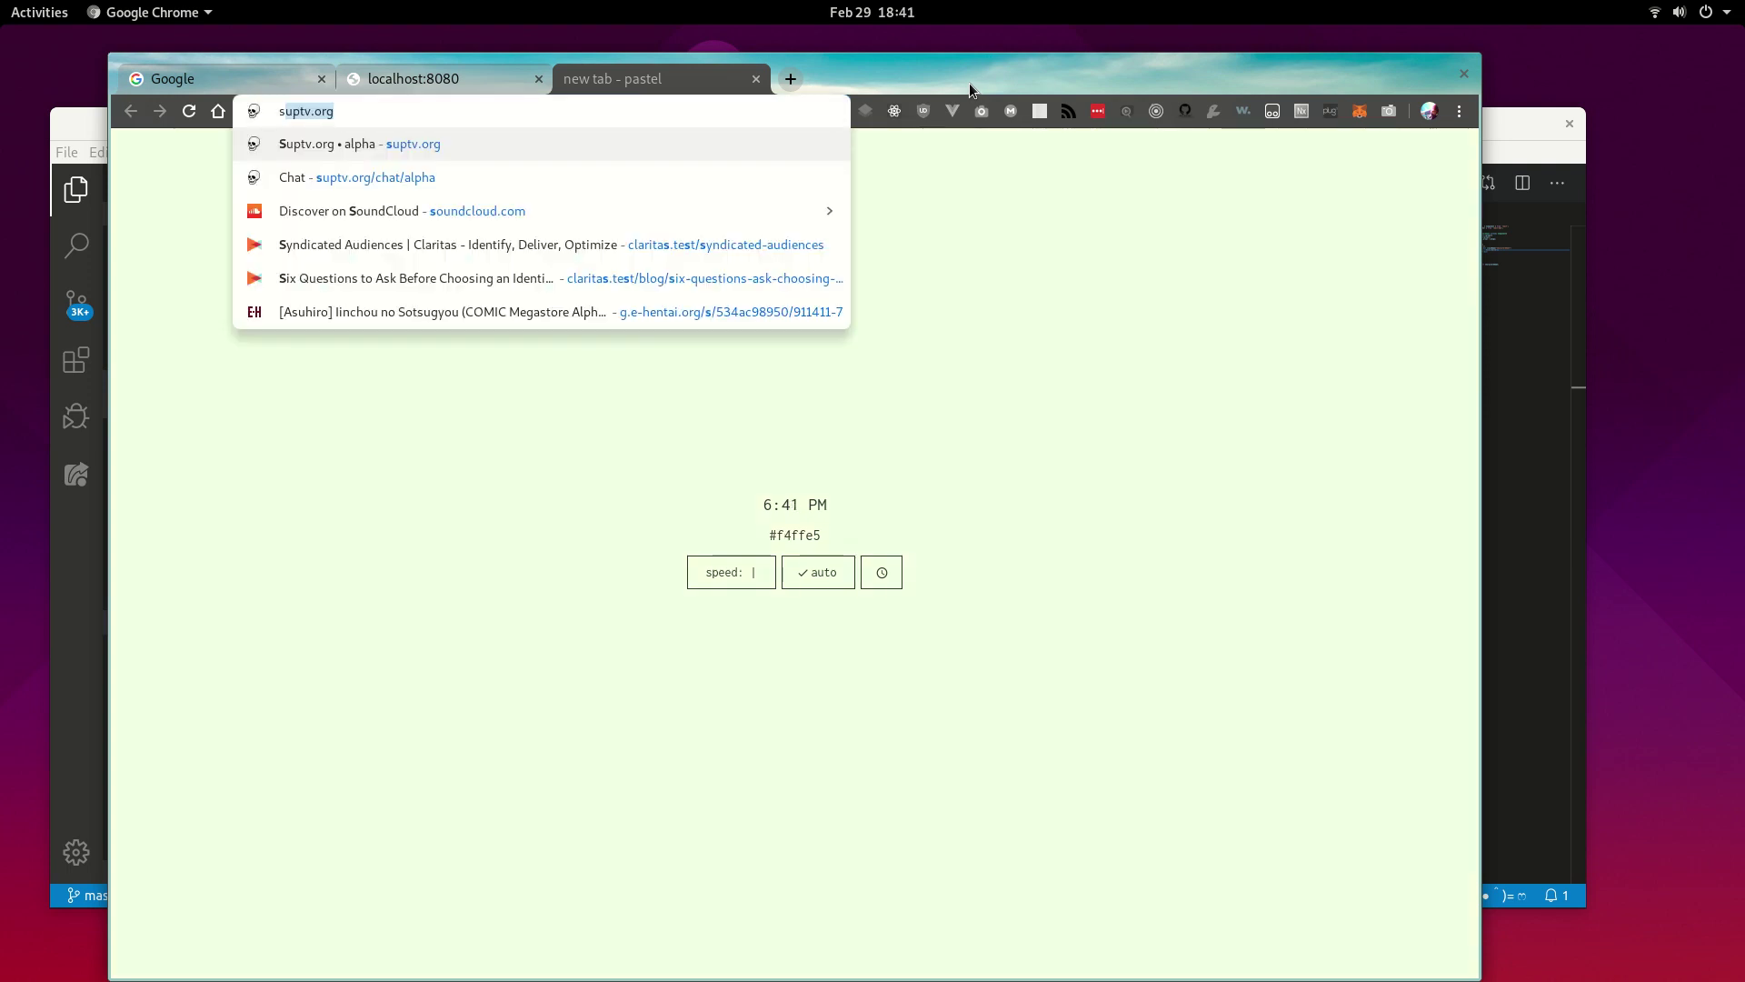
key("Escape")
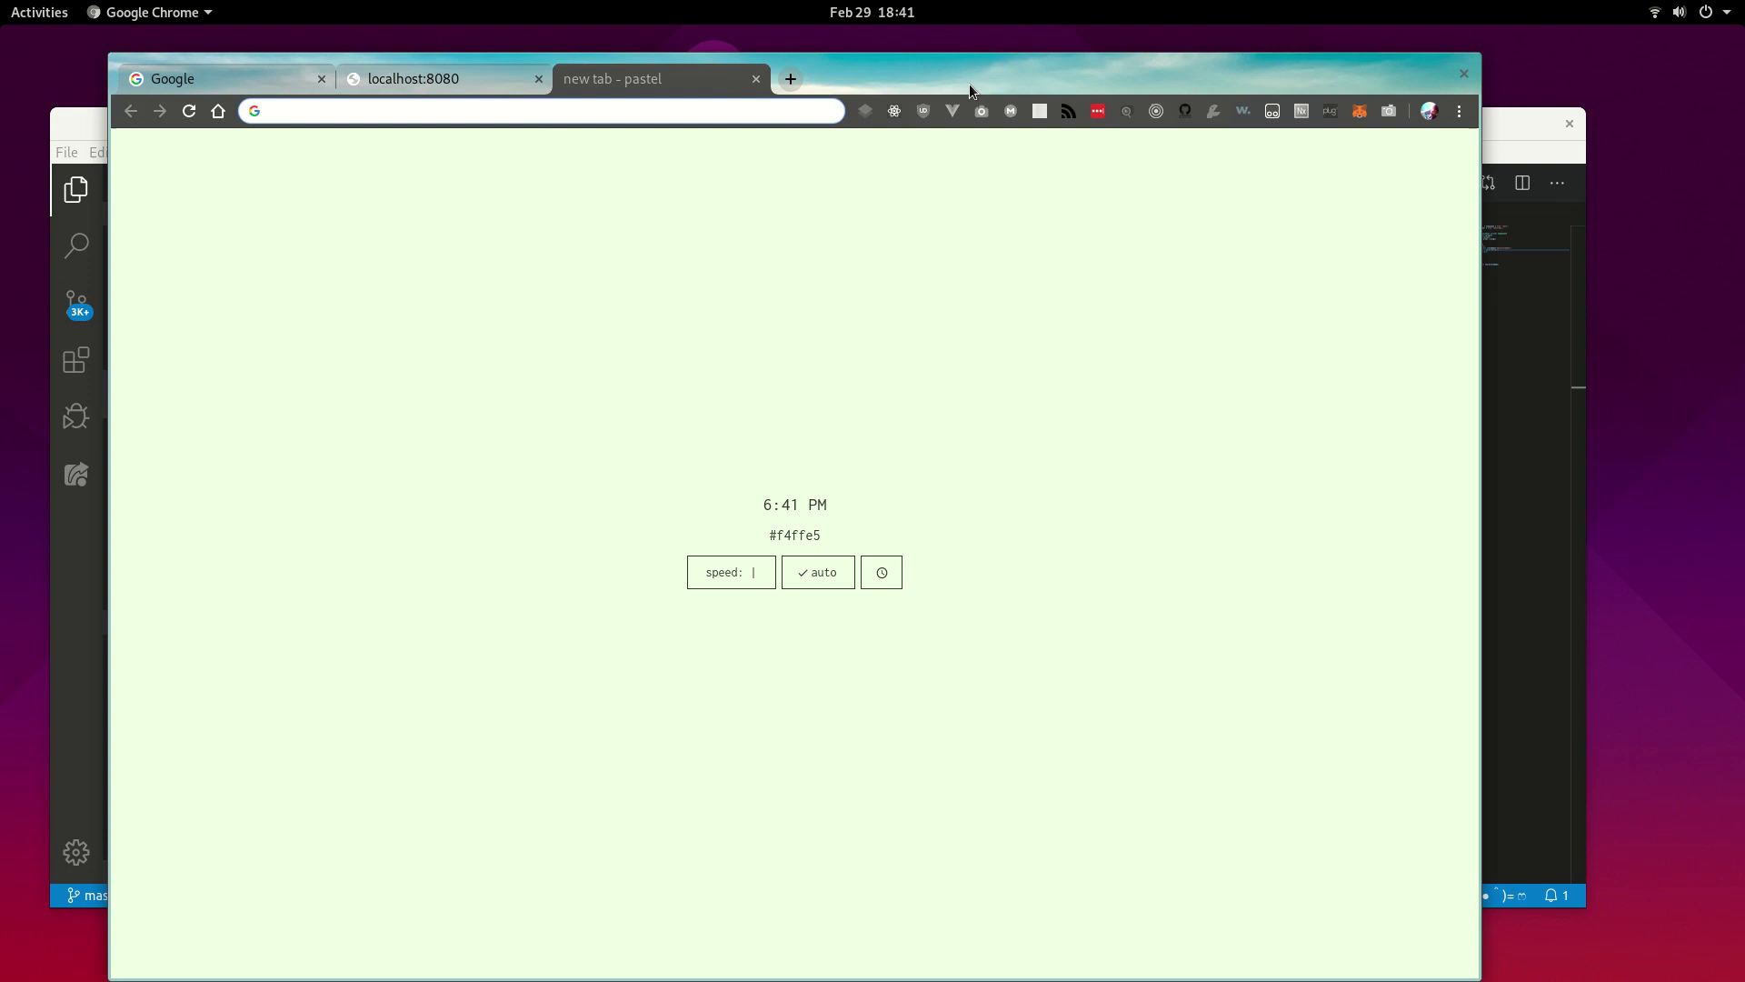
type("charactersheet.online")
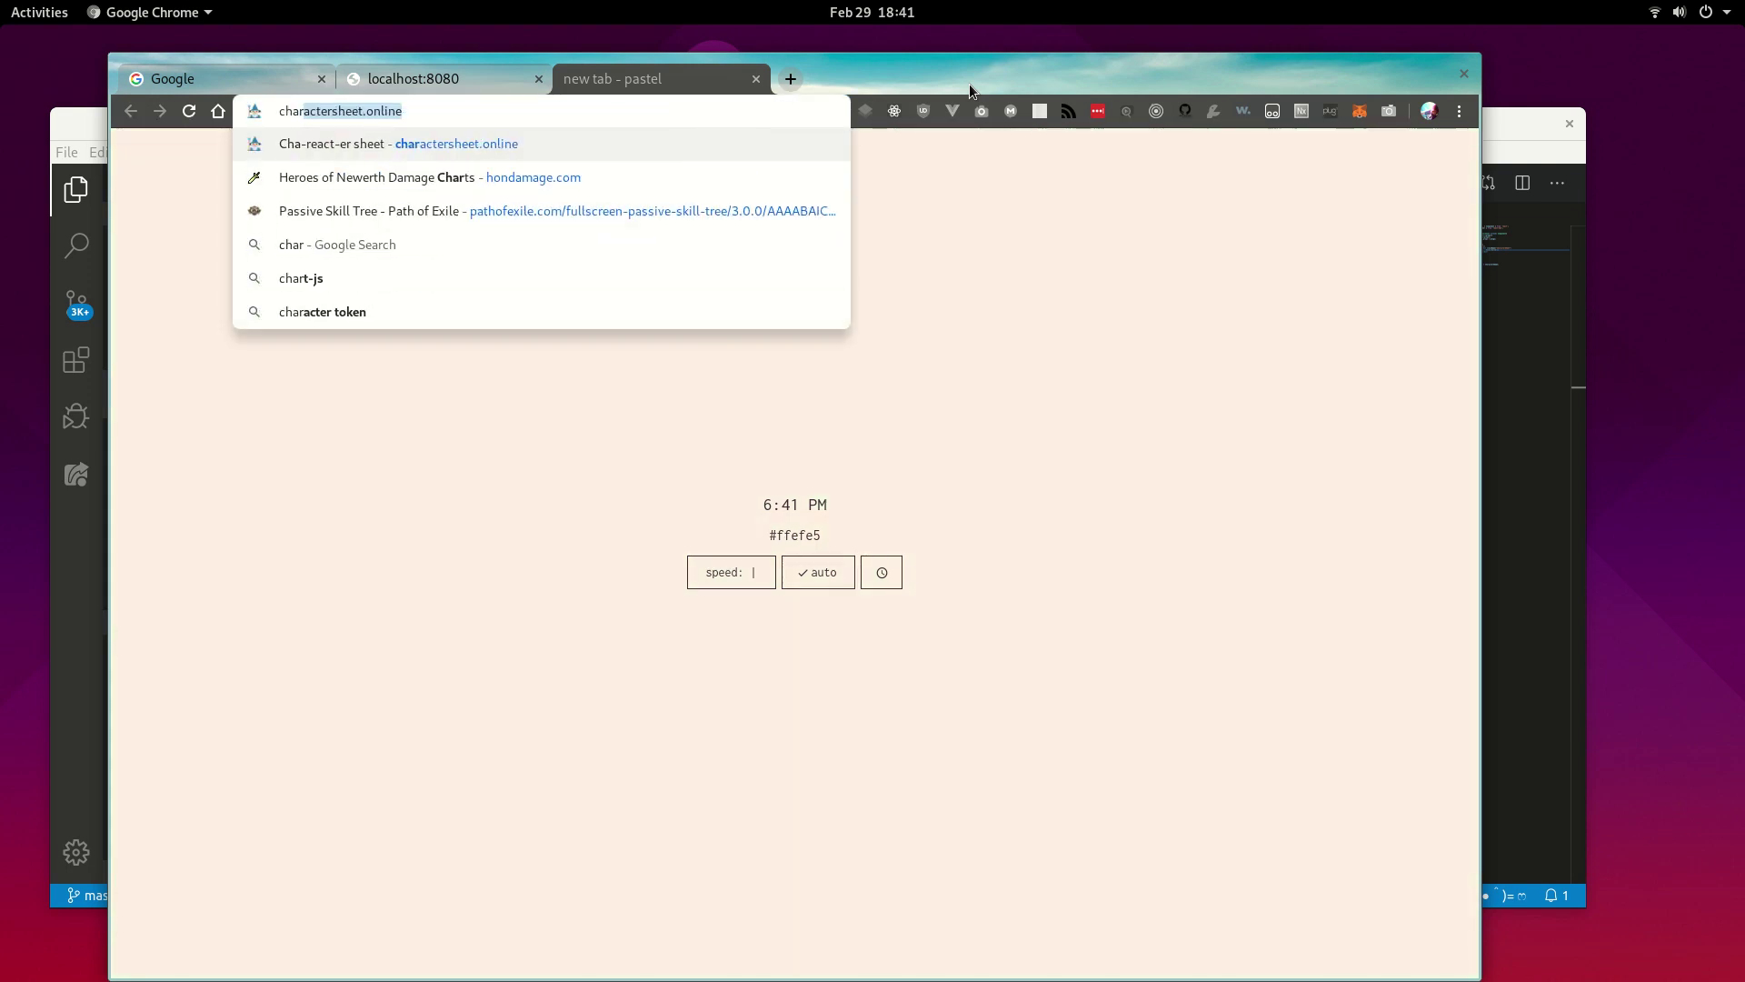
key("Return")
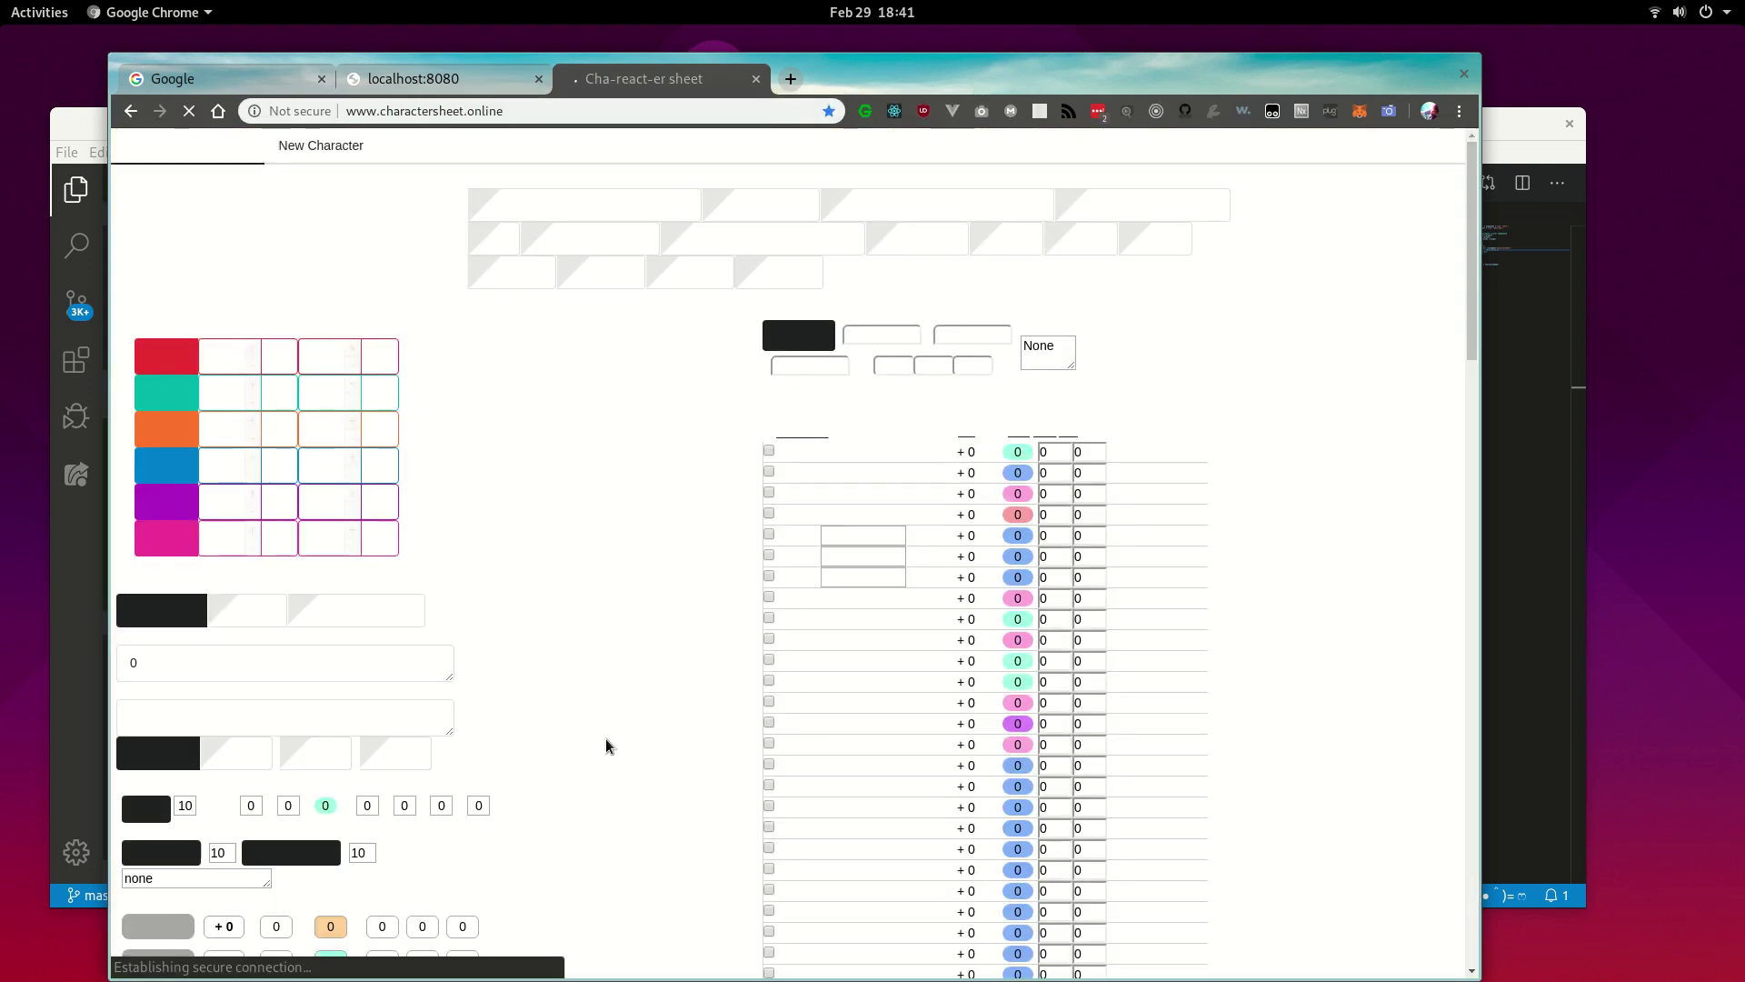
scroll(561, 545, "down", 1)
scroll(559, 555, "down", 10)
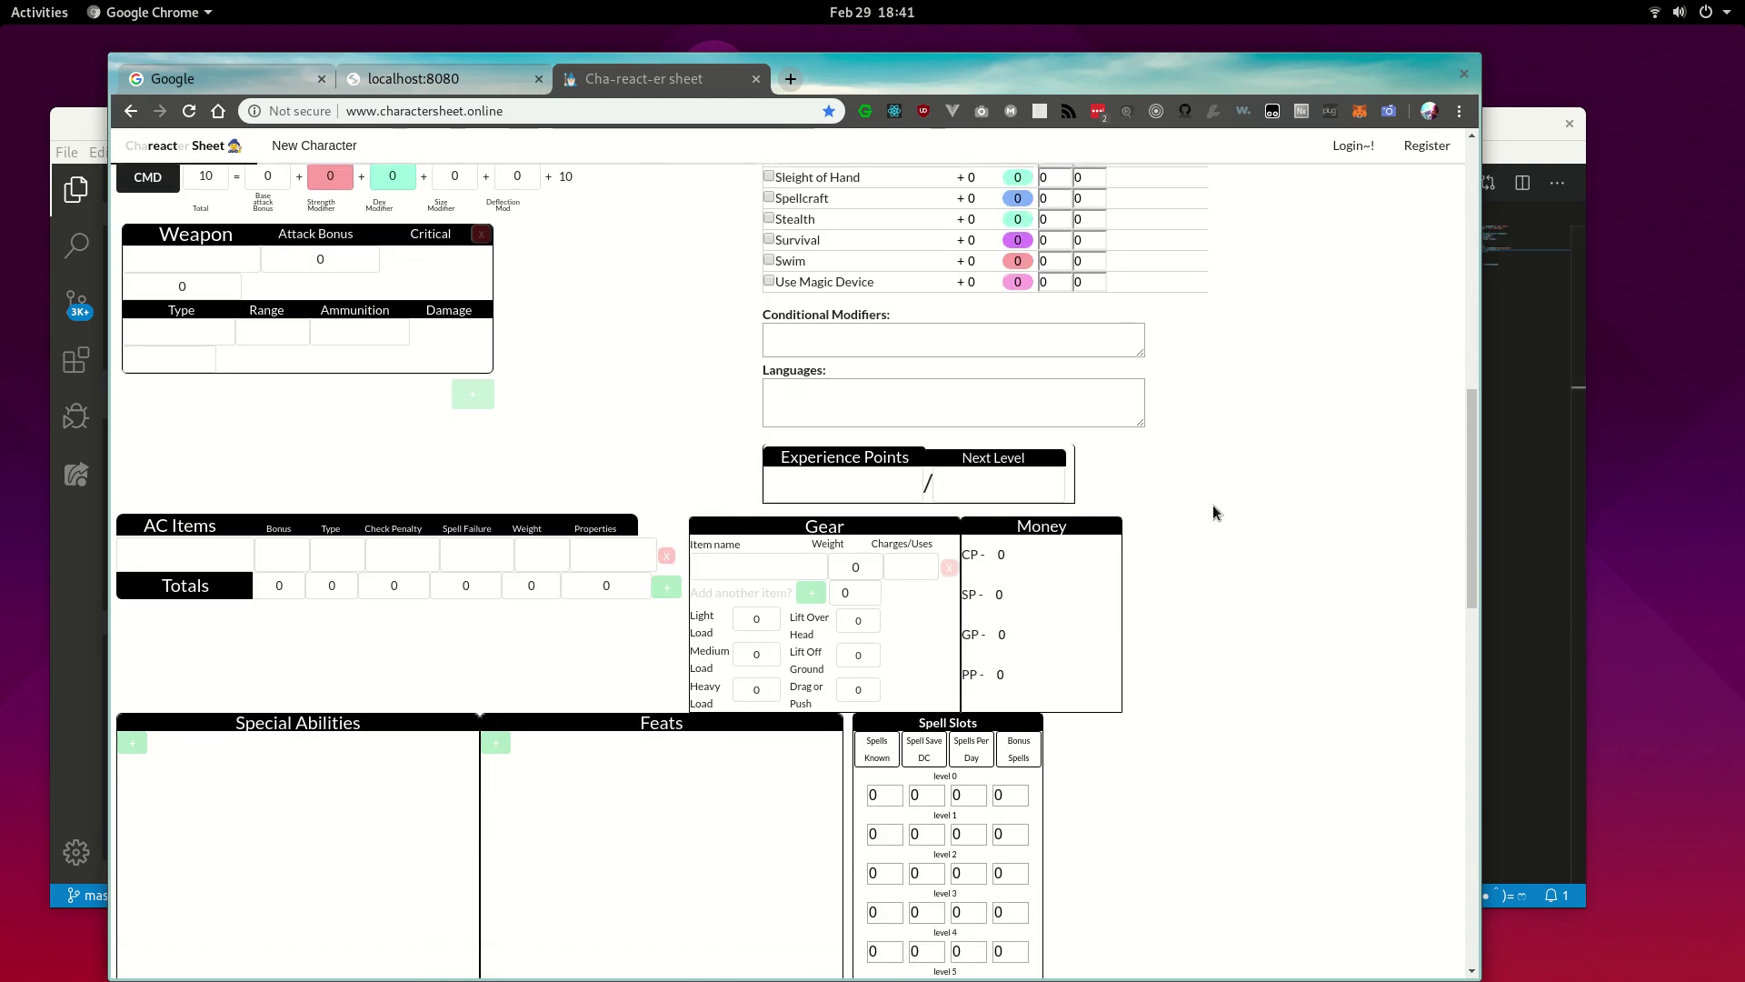
scroll(1212, 504, "down", 9)
scroll(915, 580, "down", 3)
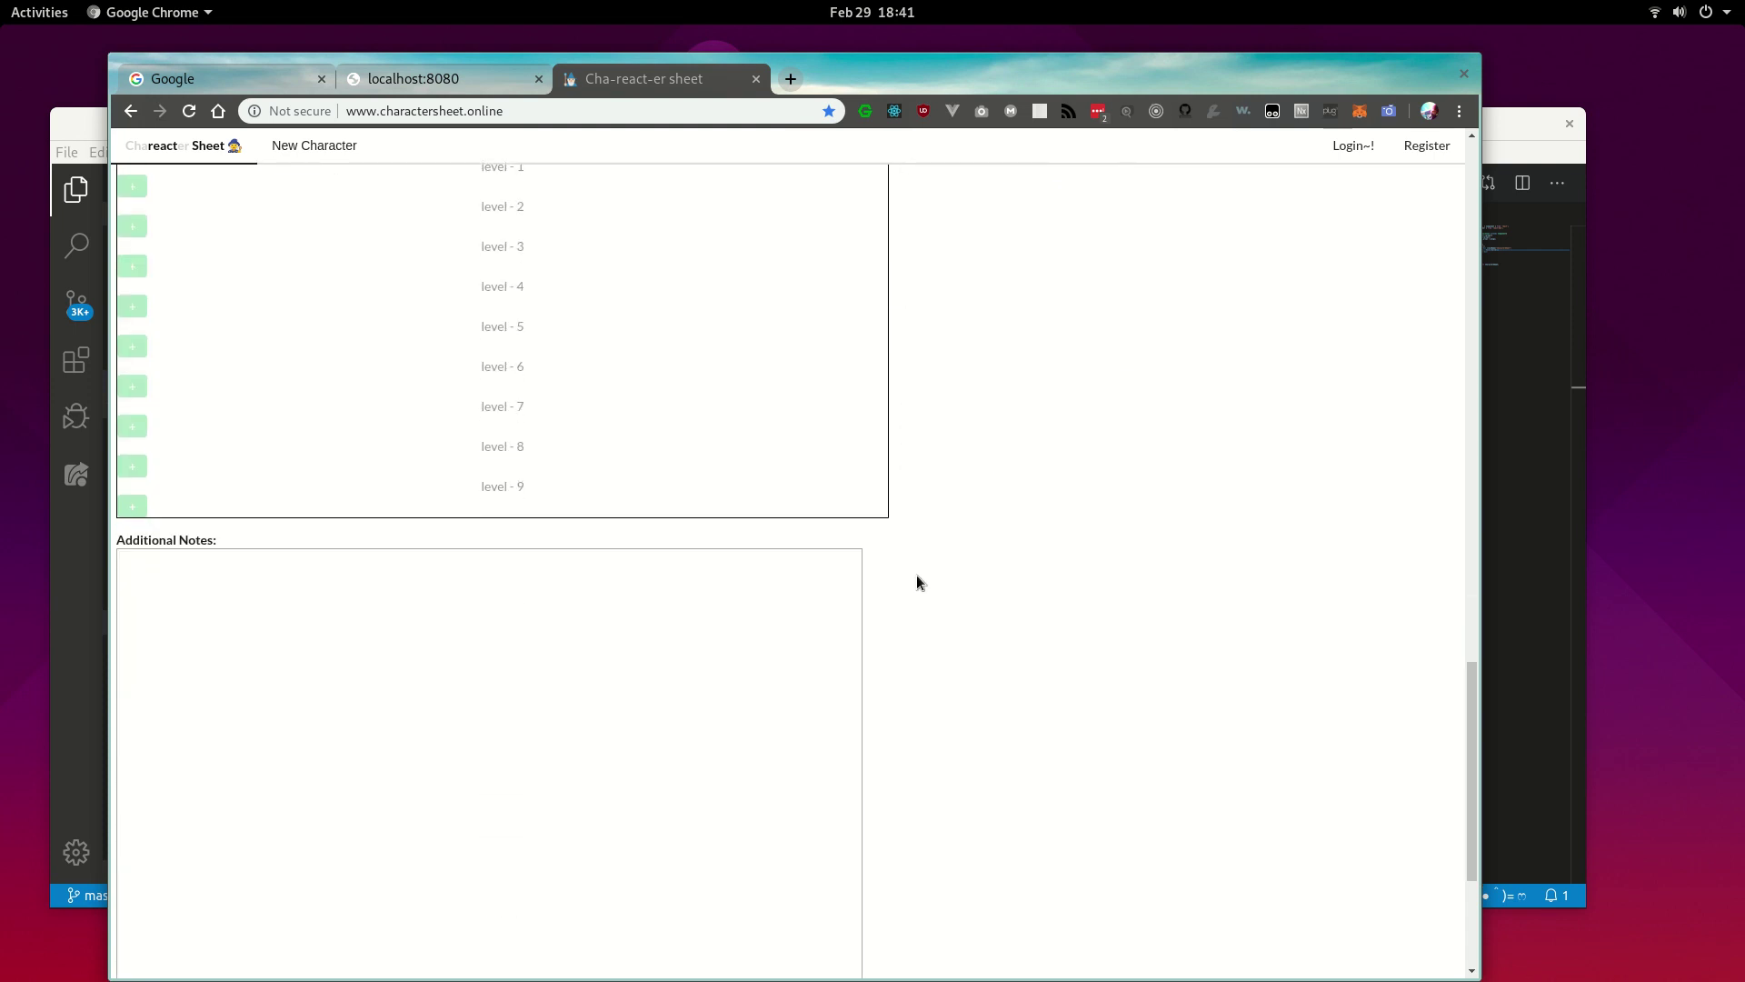
scroll(939, 577, "up", 9)
scroll(1004, 571, "up", 8)
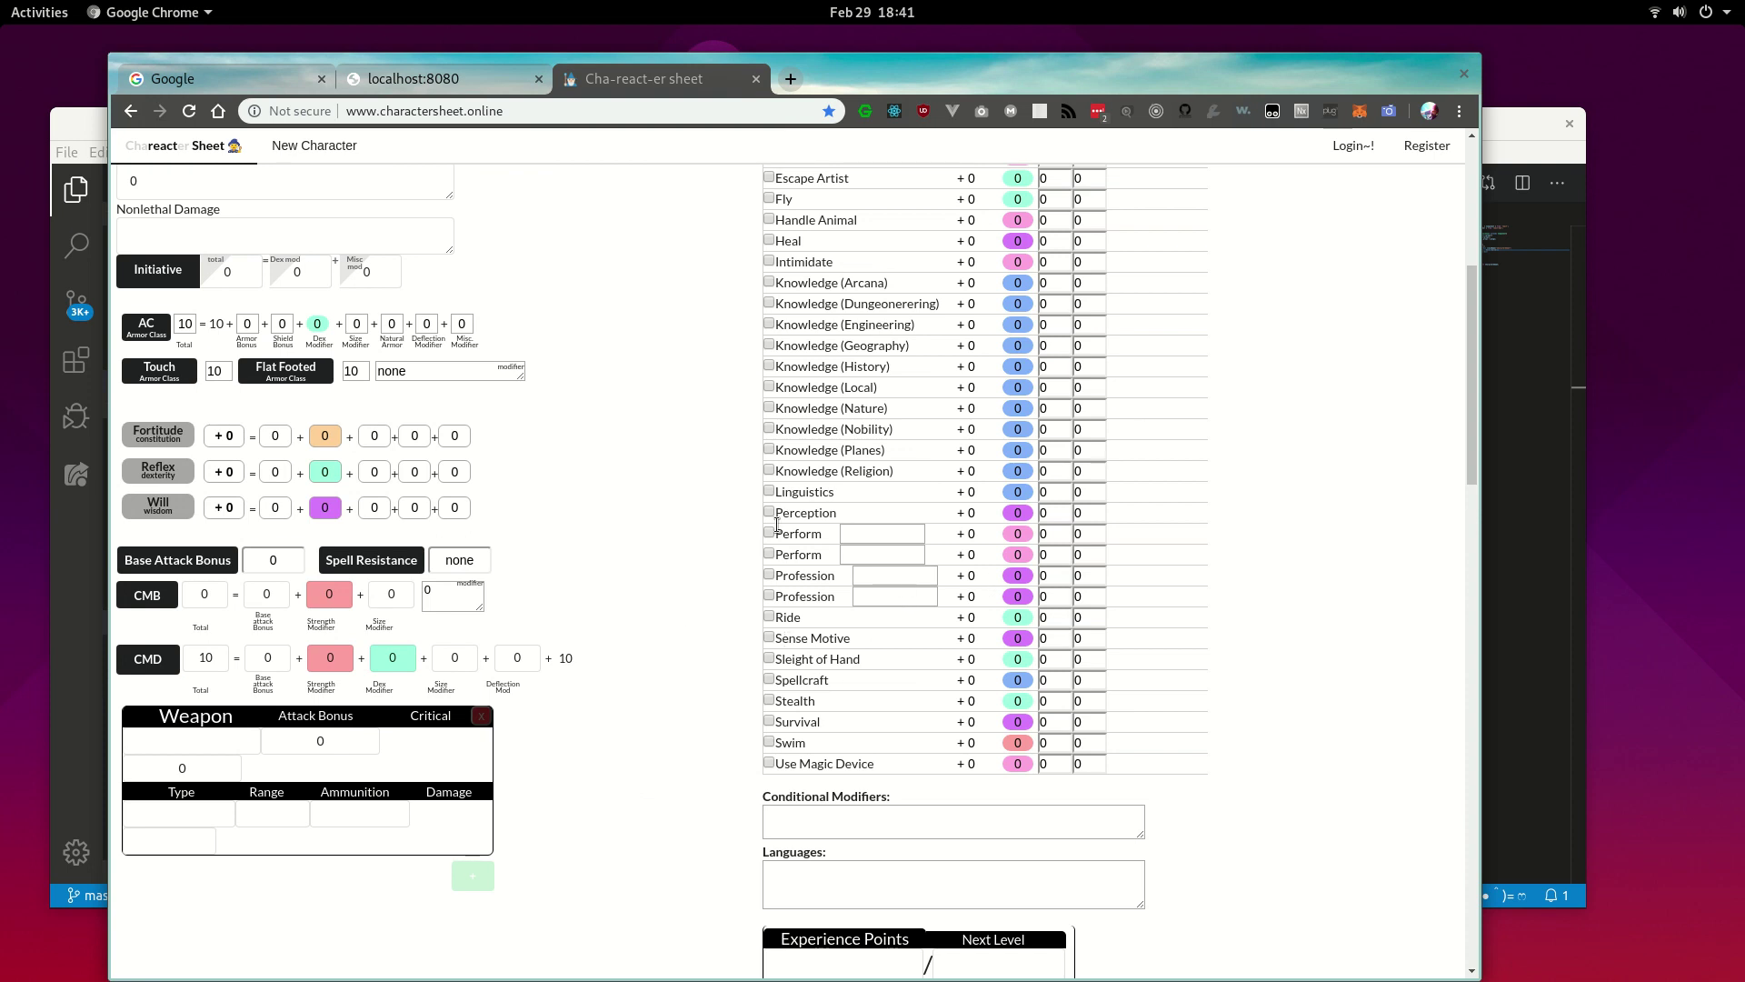
scroll(473, 348, "up", 5)
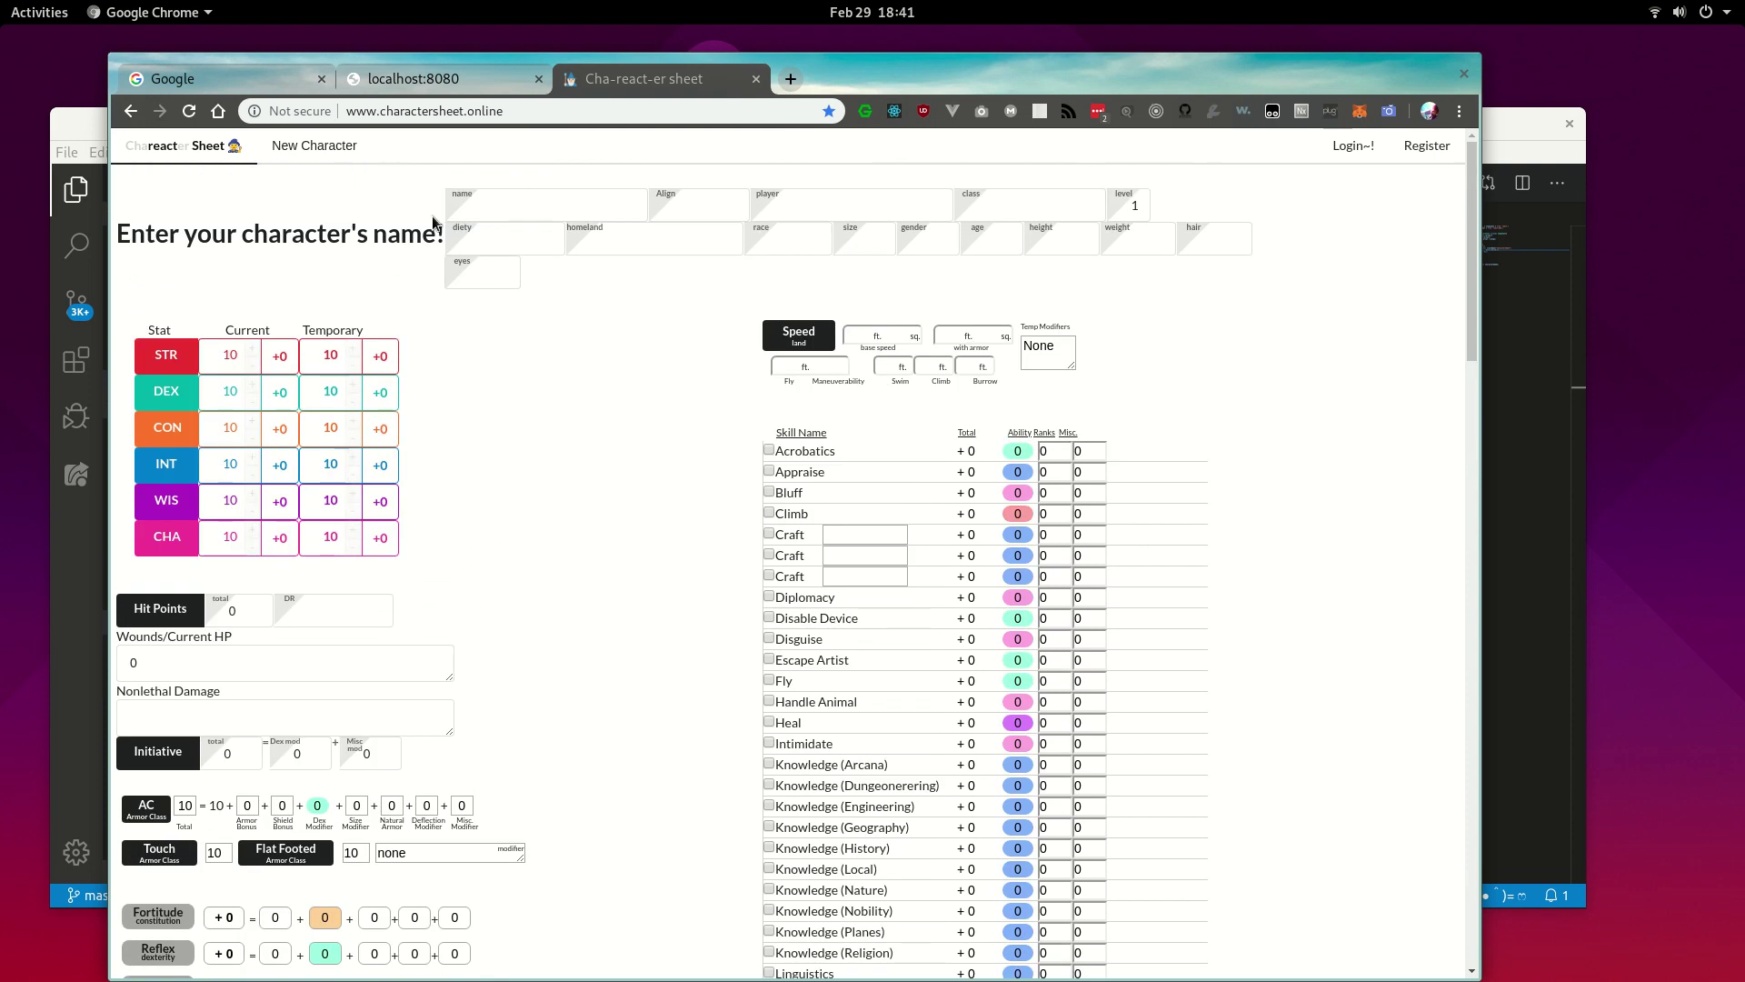
Name the character frank with alignment ecsf
left_click(501, 200)
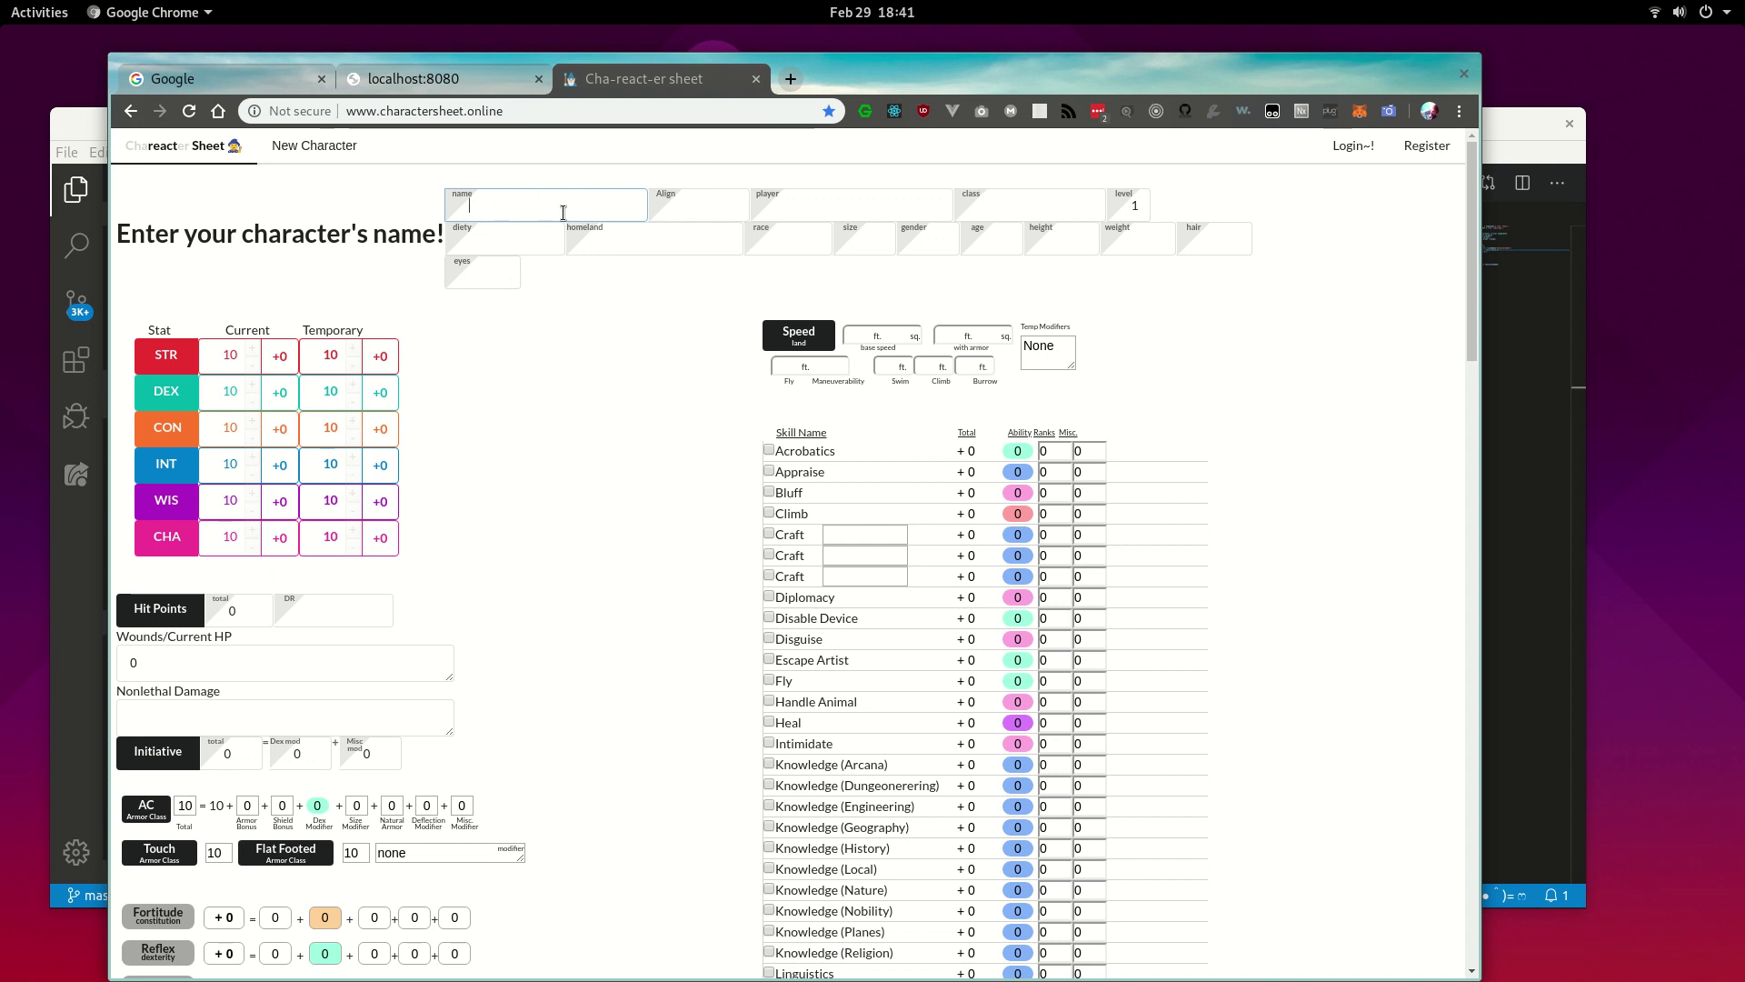
type("frank")
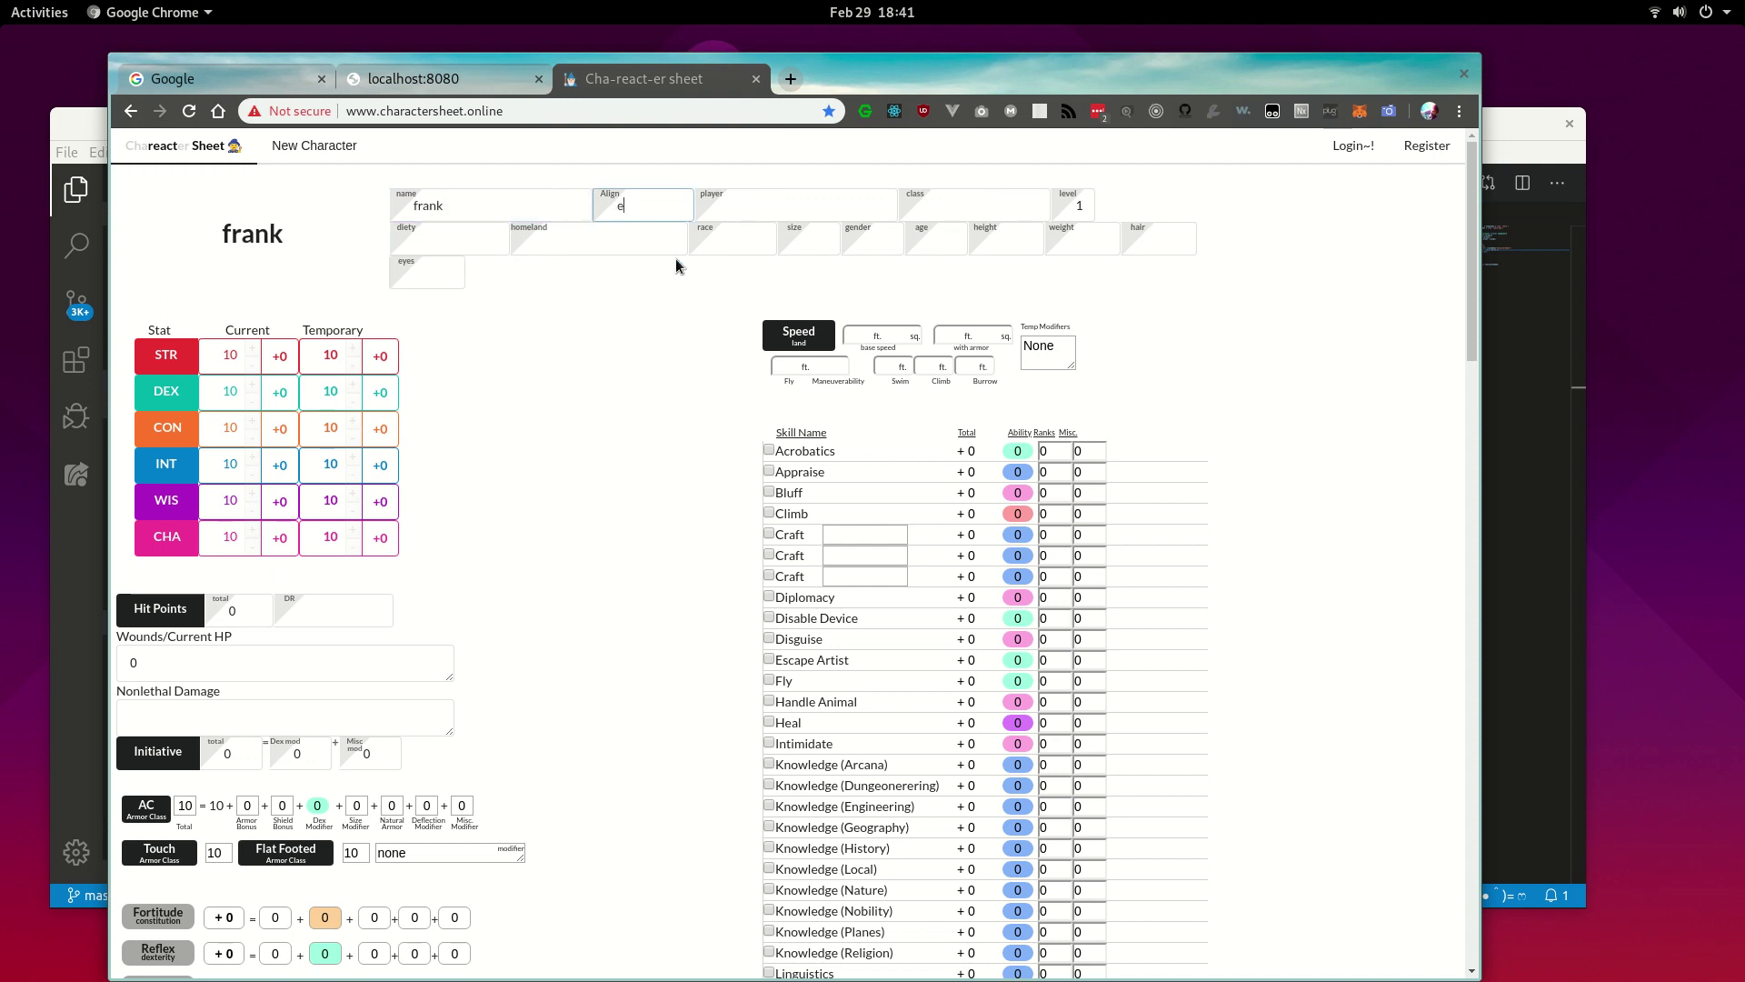
type("ecsf")
left_click(779, 198)
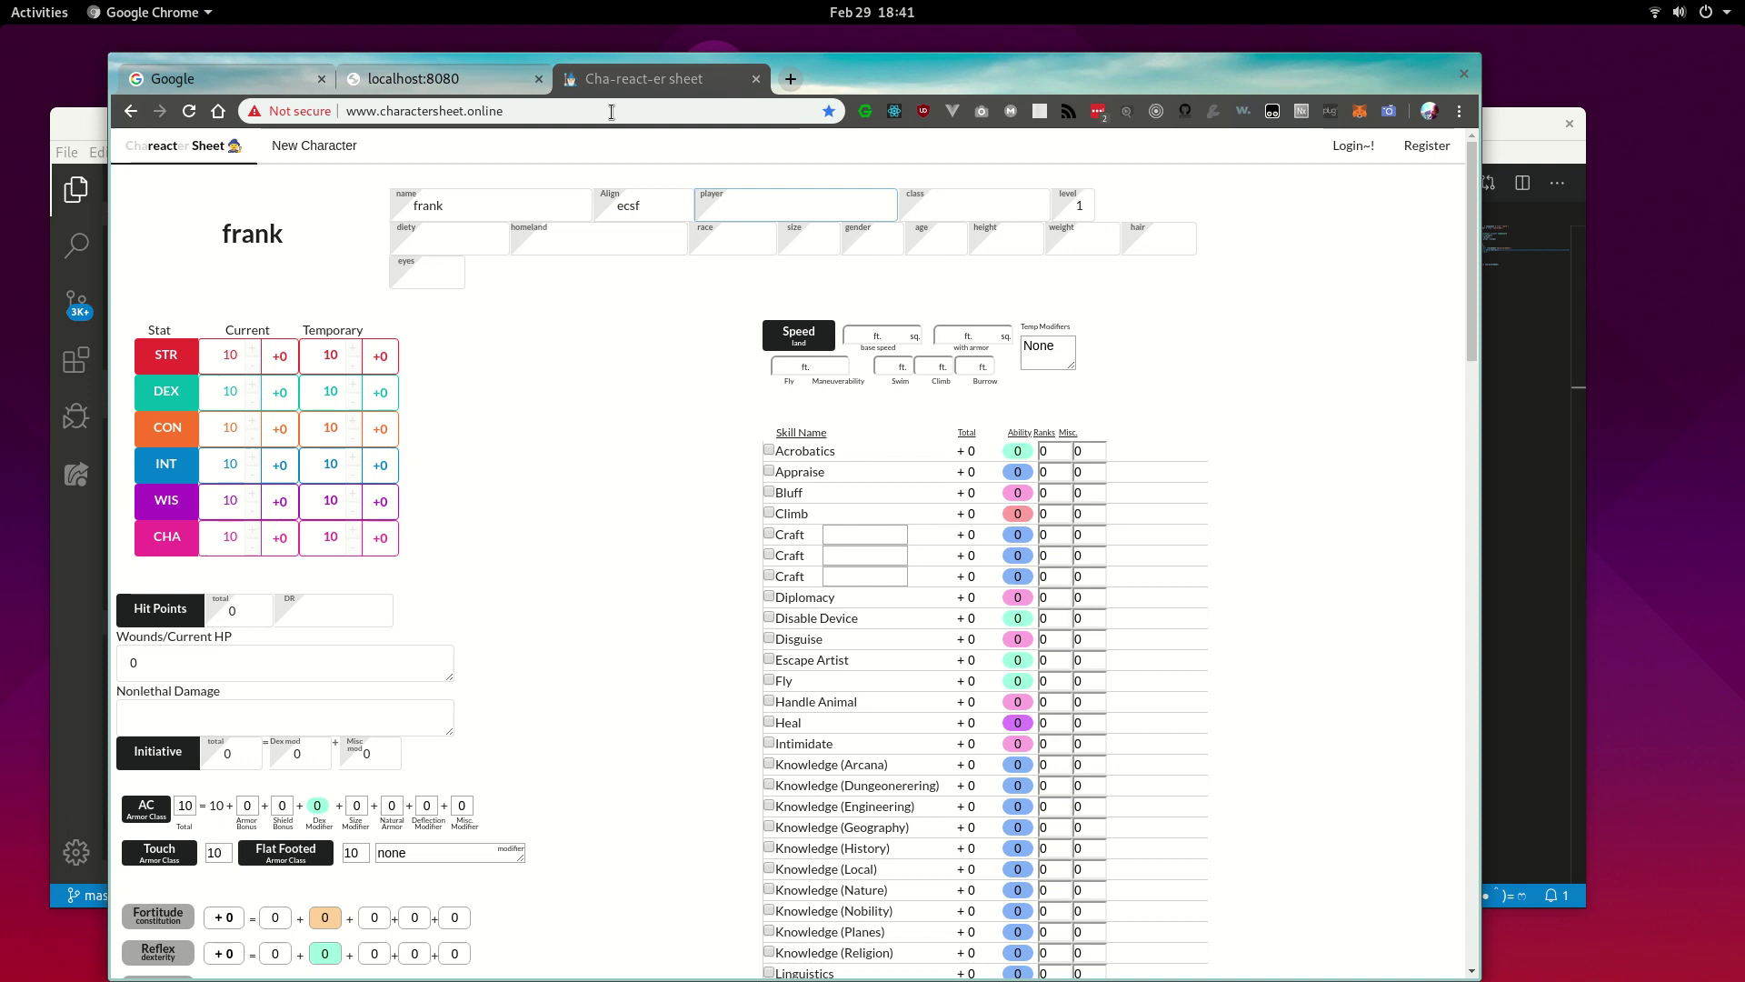
Raise Constitution and Intelligence to 13 with the spinner arrows
left_click(252, 421)
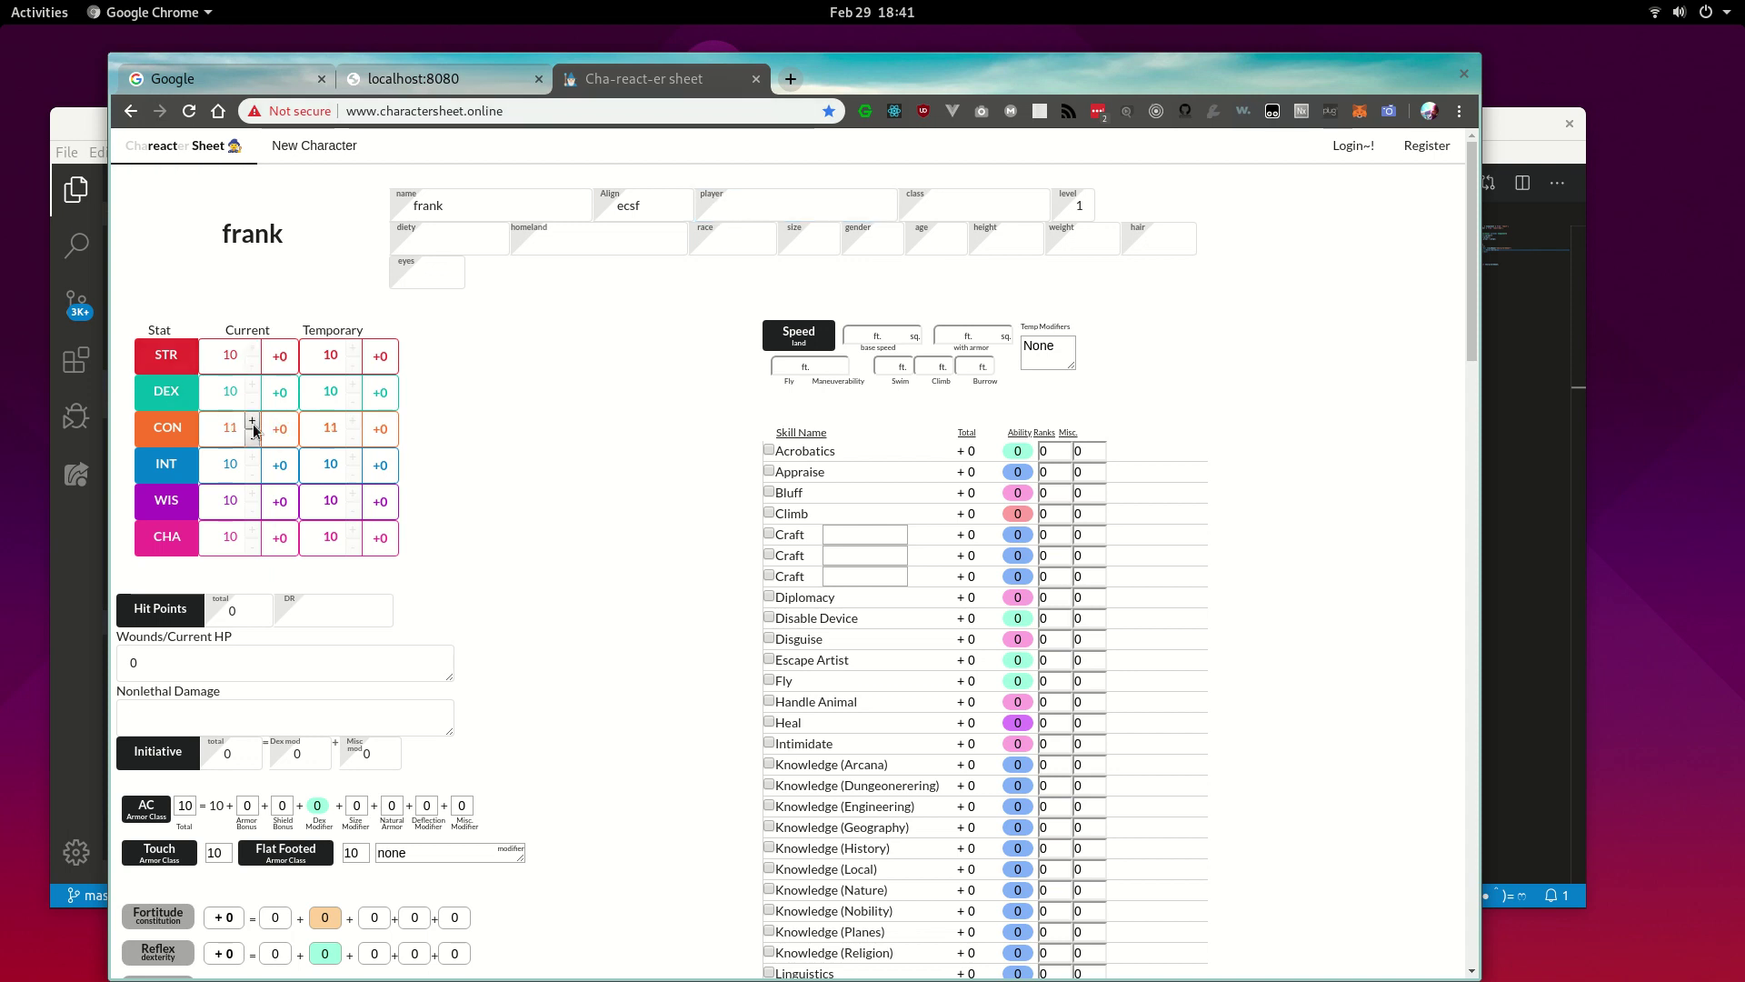
left_click(252, 422)
left_click(251, 422)
left_click(253, 457)
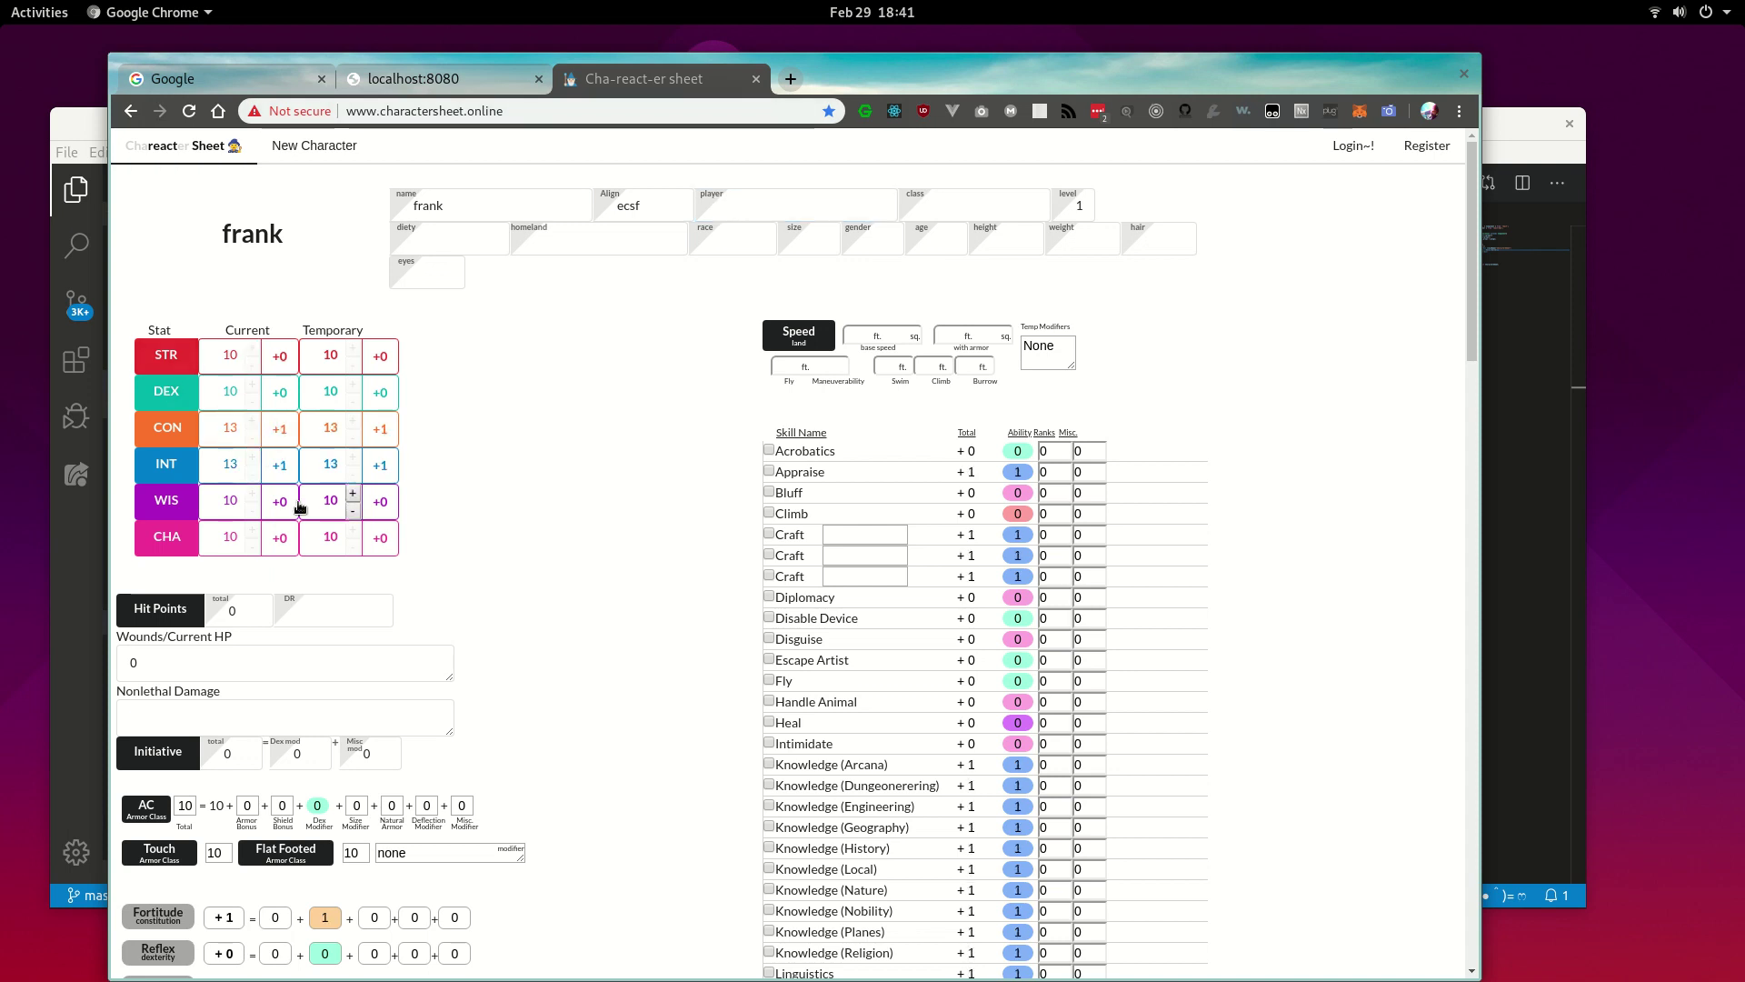
scroll(733, 597, "down", 4)
scroll(714, 629, "down", 13)
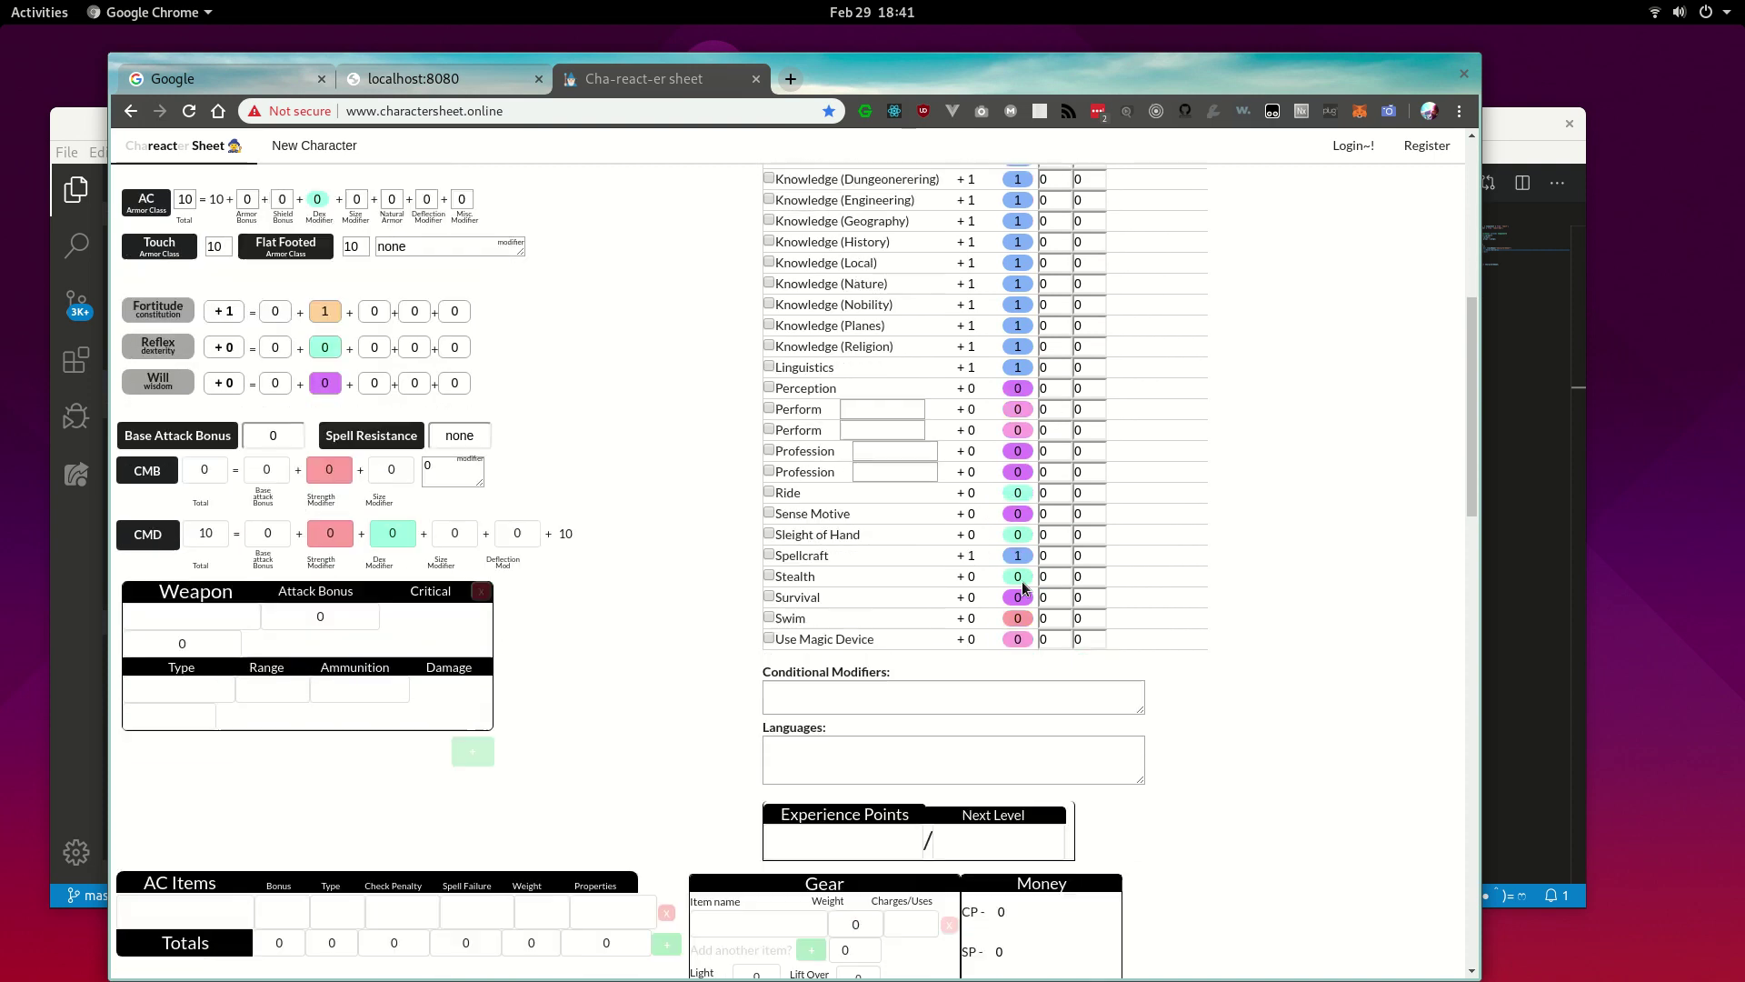
scroll(659, 765, "up", 20)
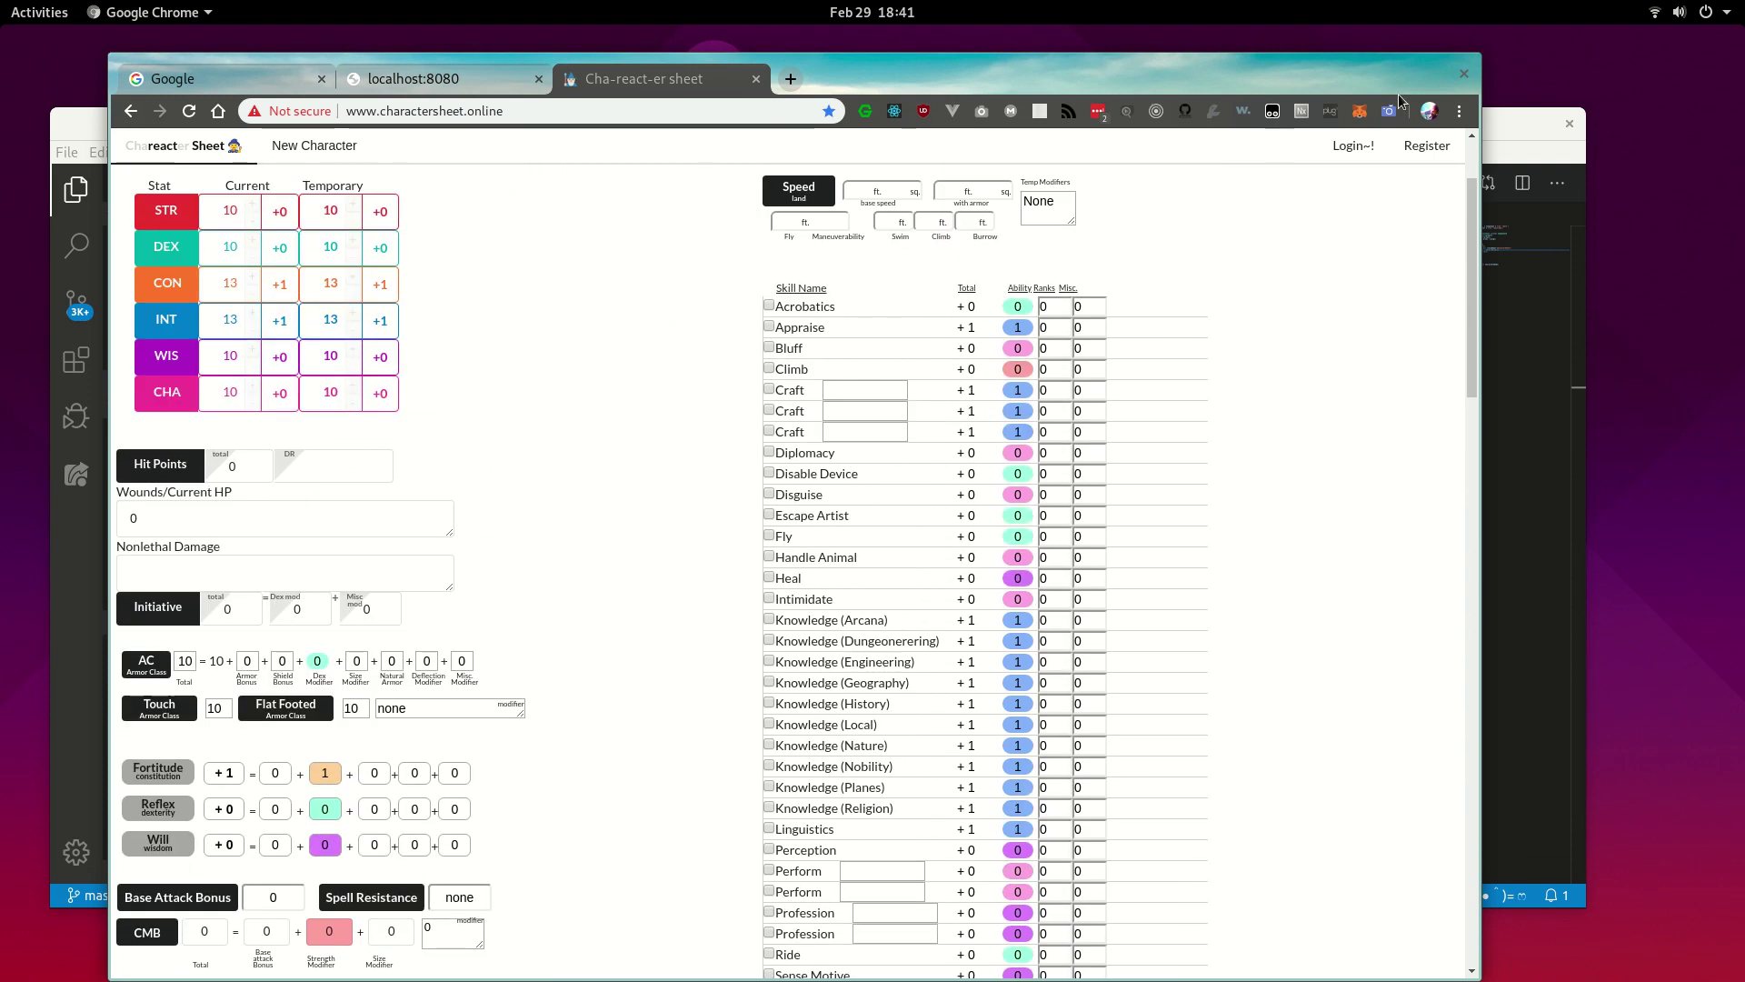
left_click(1354, 146)
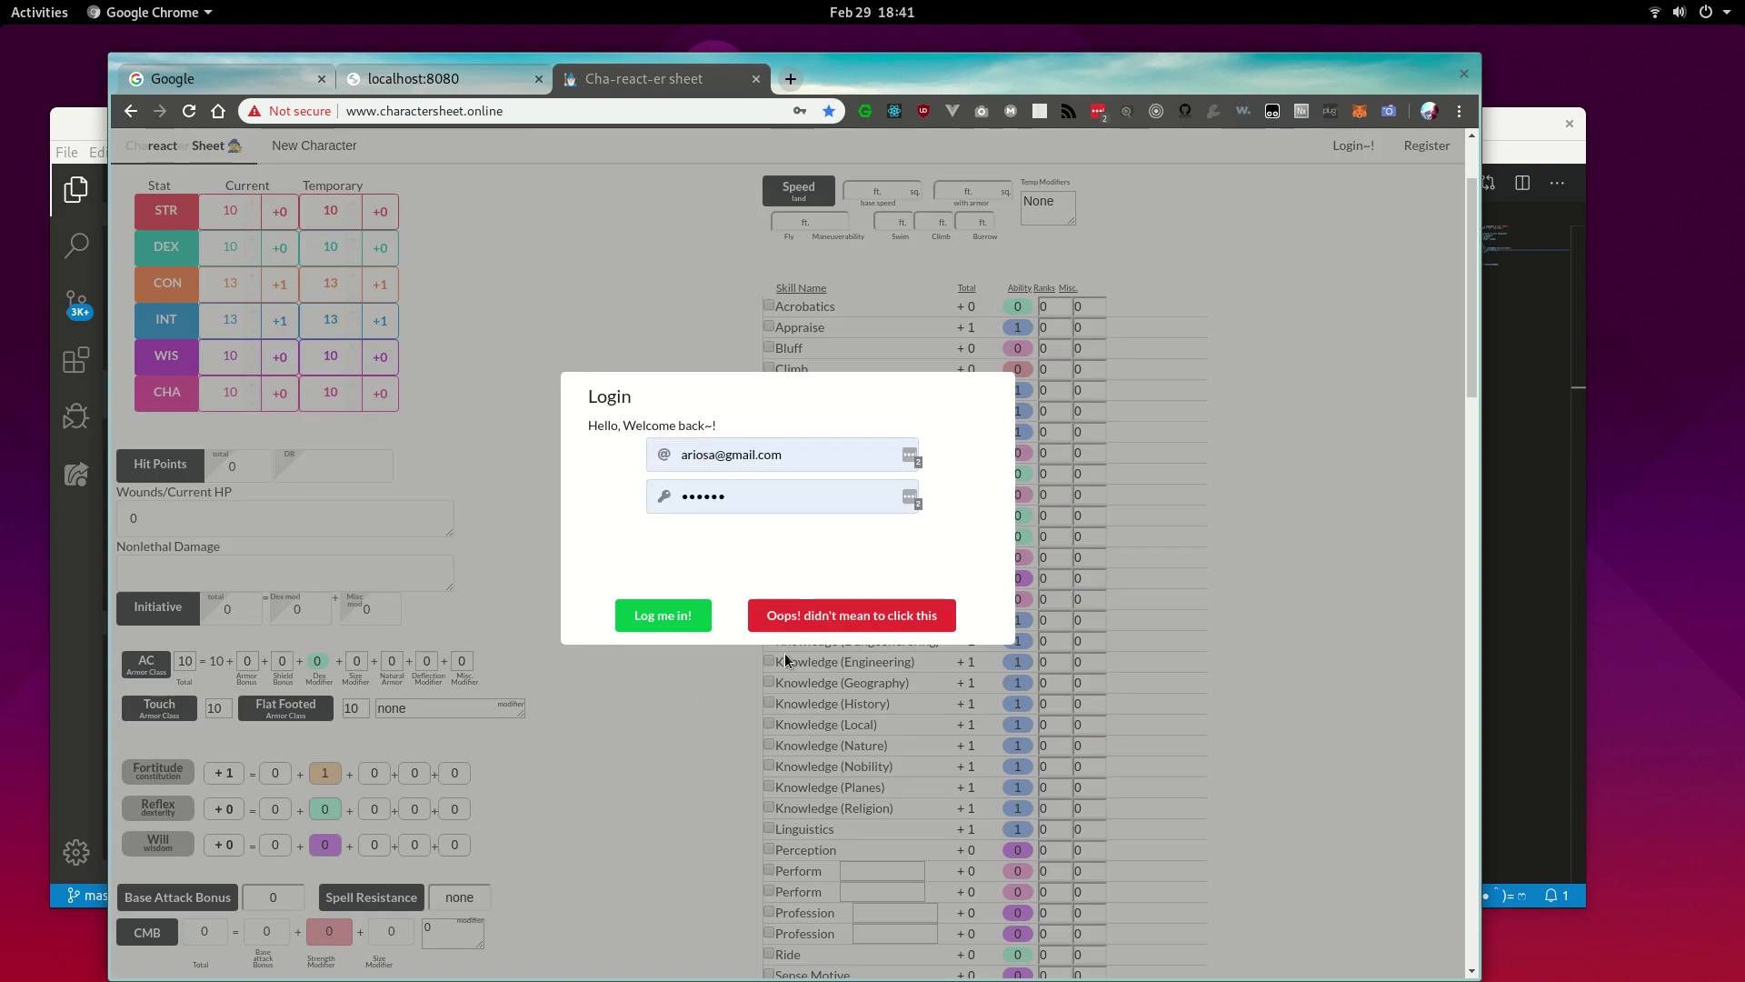
left_click(691, 618)
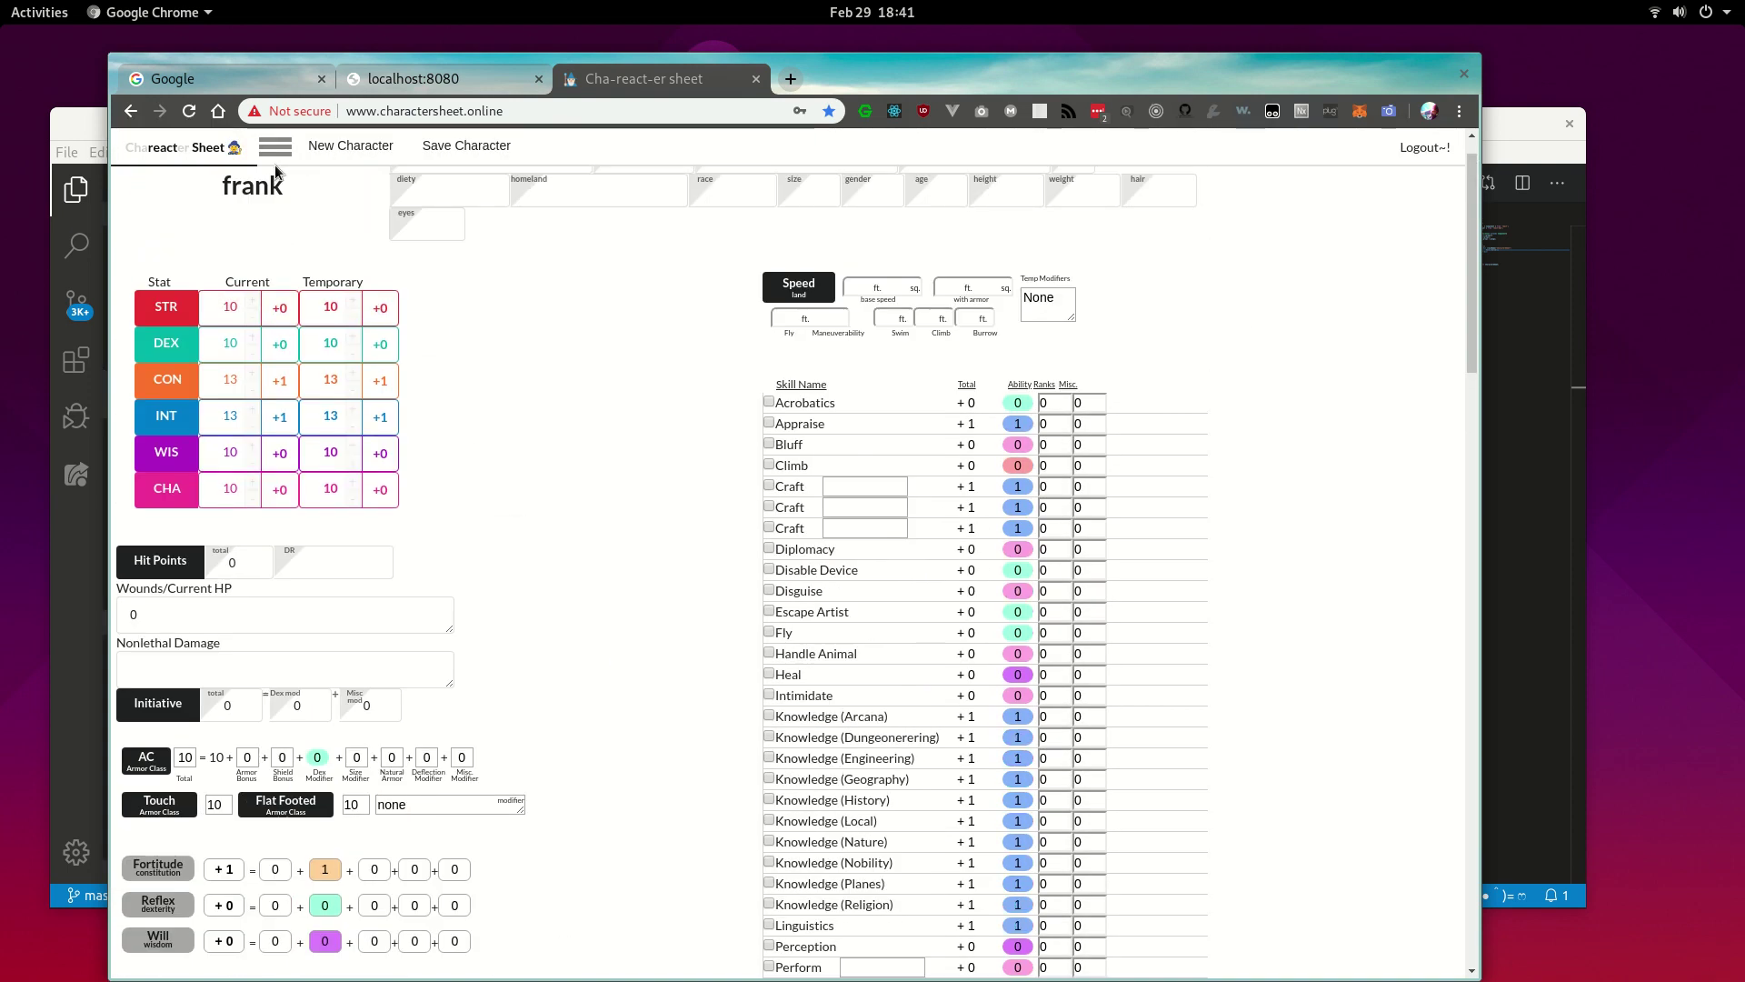
left_click(275, 148)
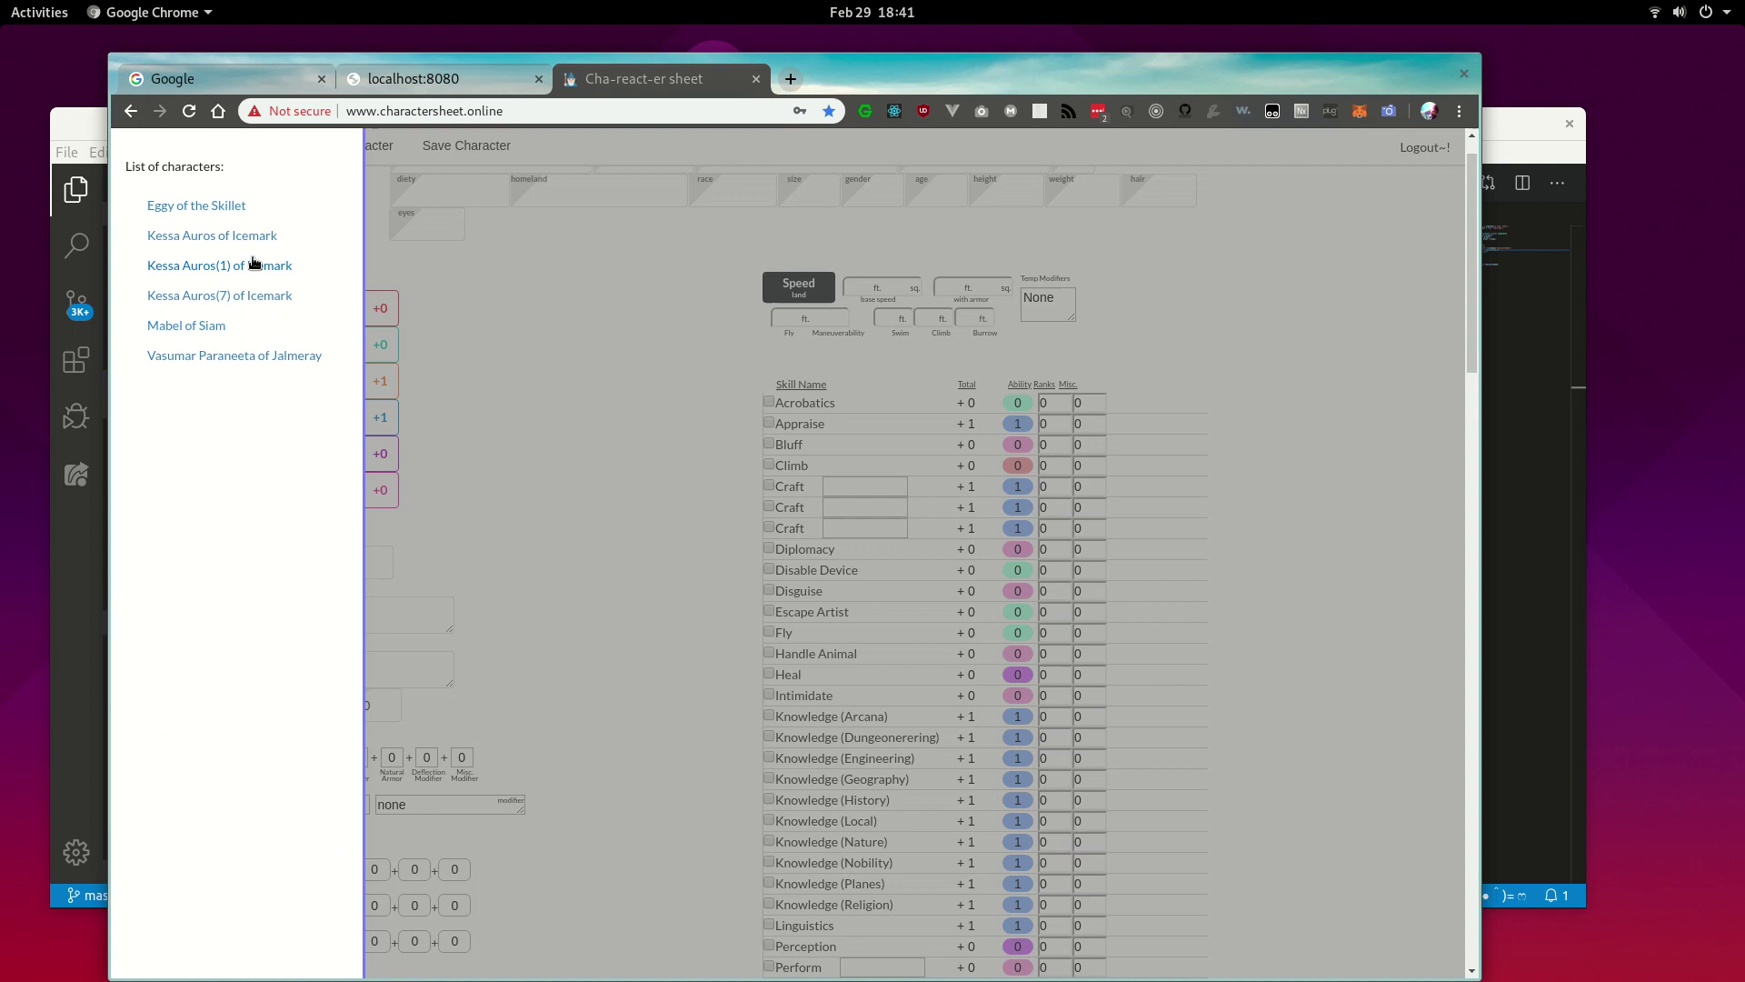
left_click(526, 345)
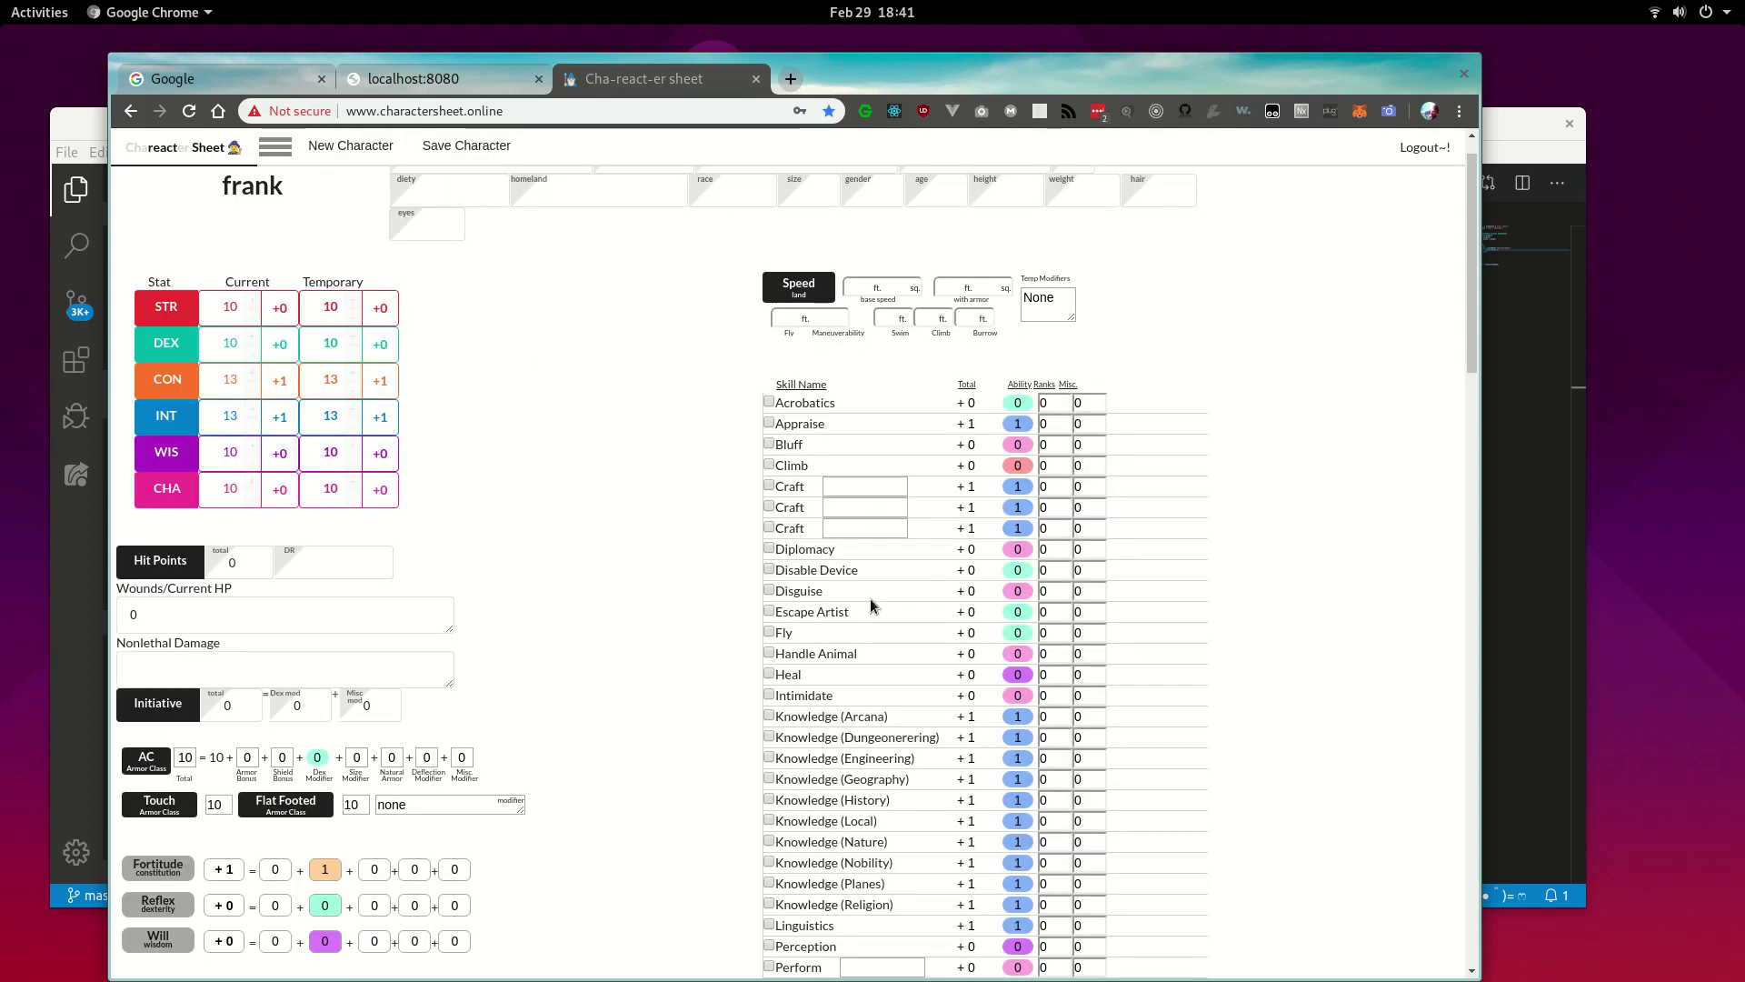
scroll(868, 597, "down", 5)
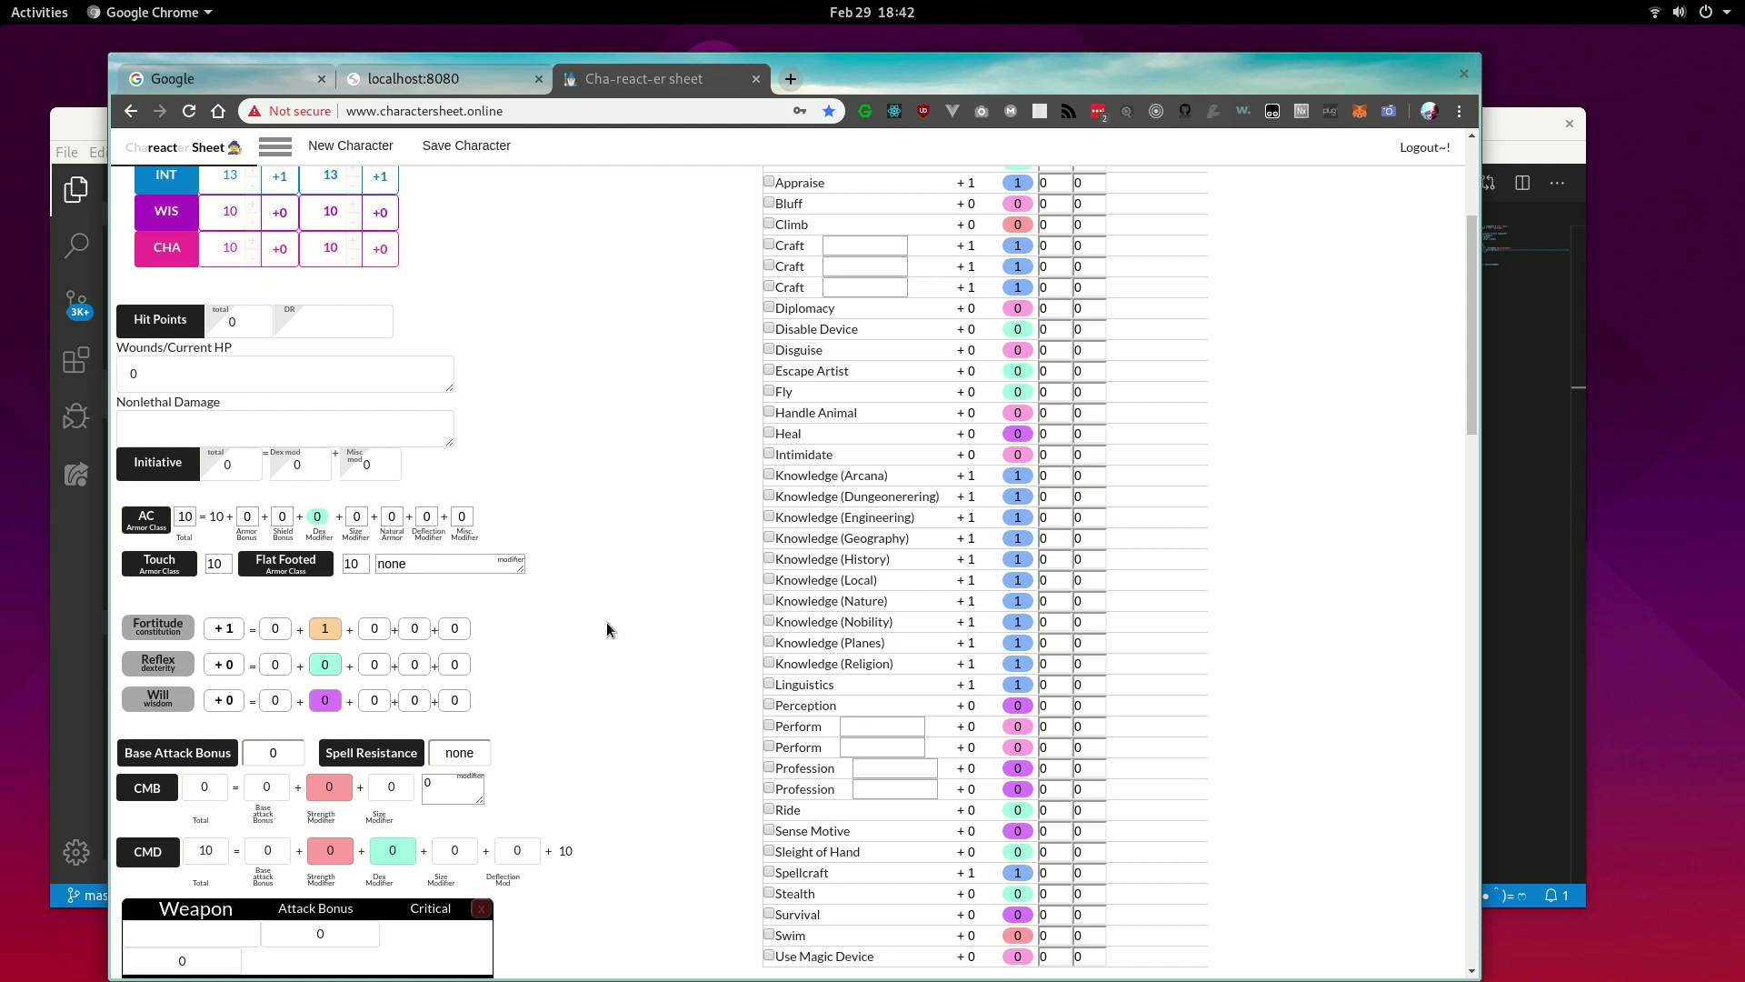
scroll(627, 641, "down", 2)
scroll(652, 660, "up", 6)
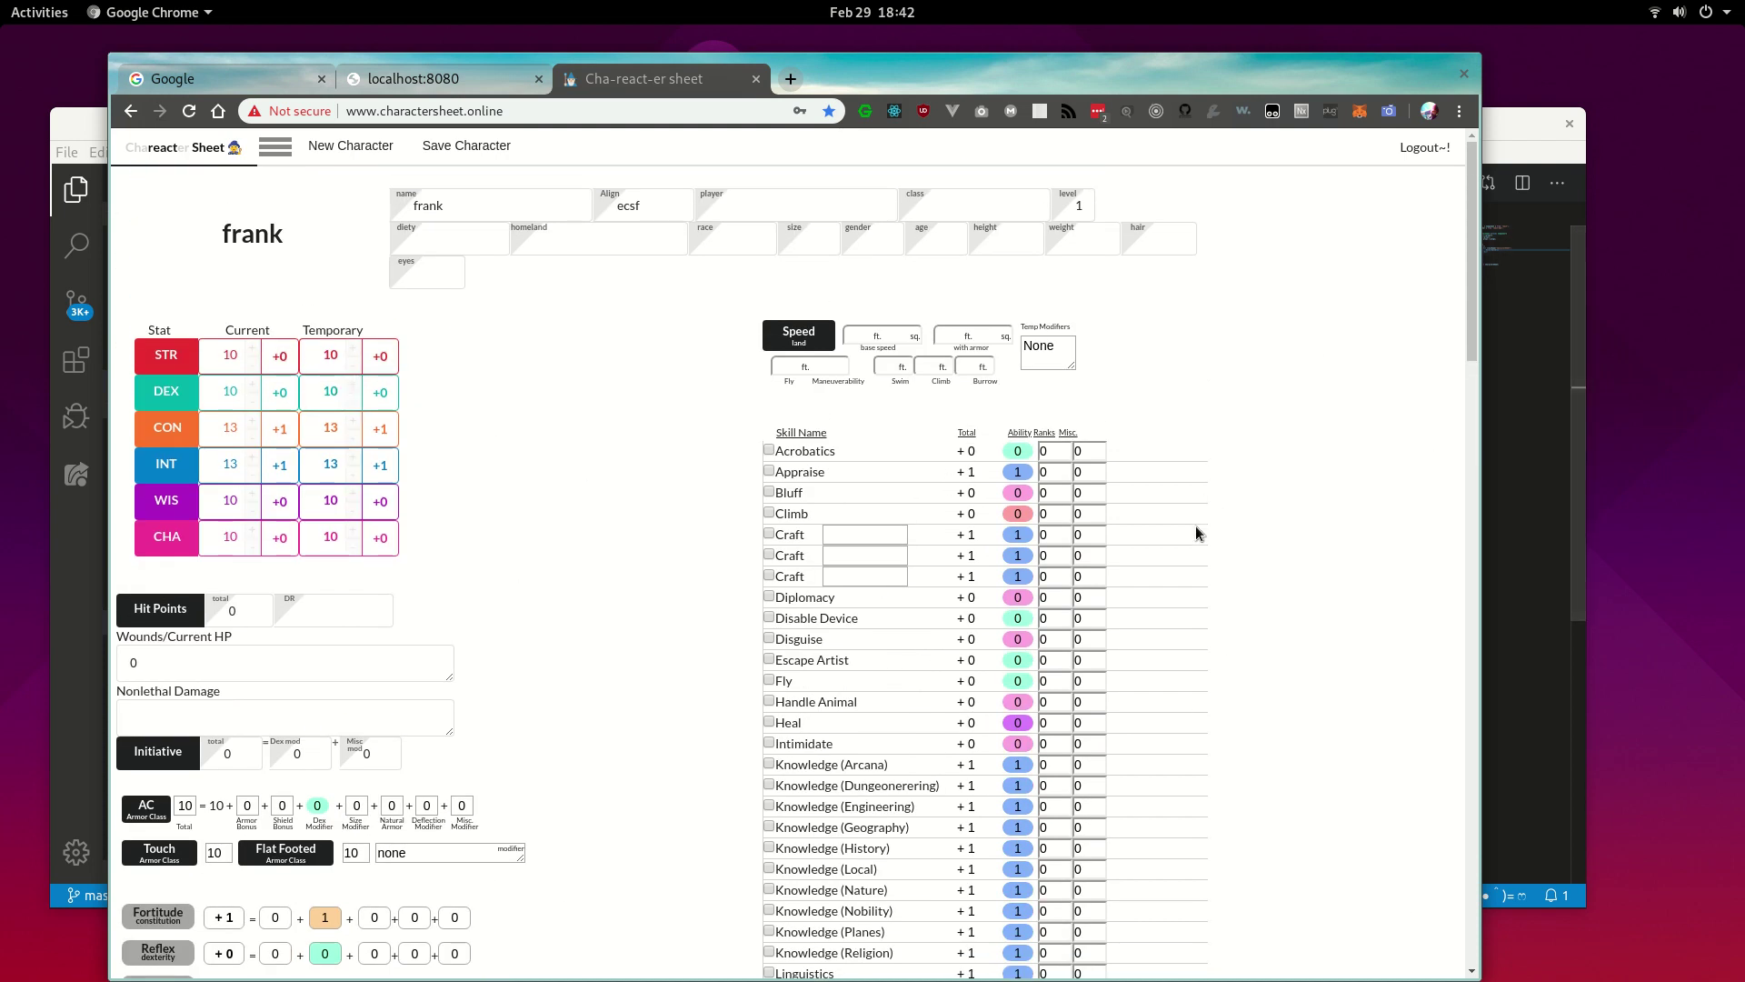
scroll(1045, 507, "down", 5)
scroll(995, 501, "down", 5)
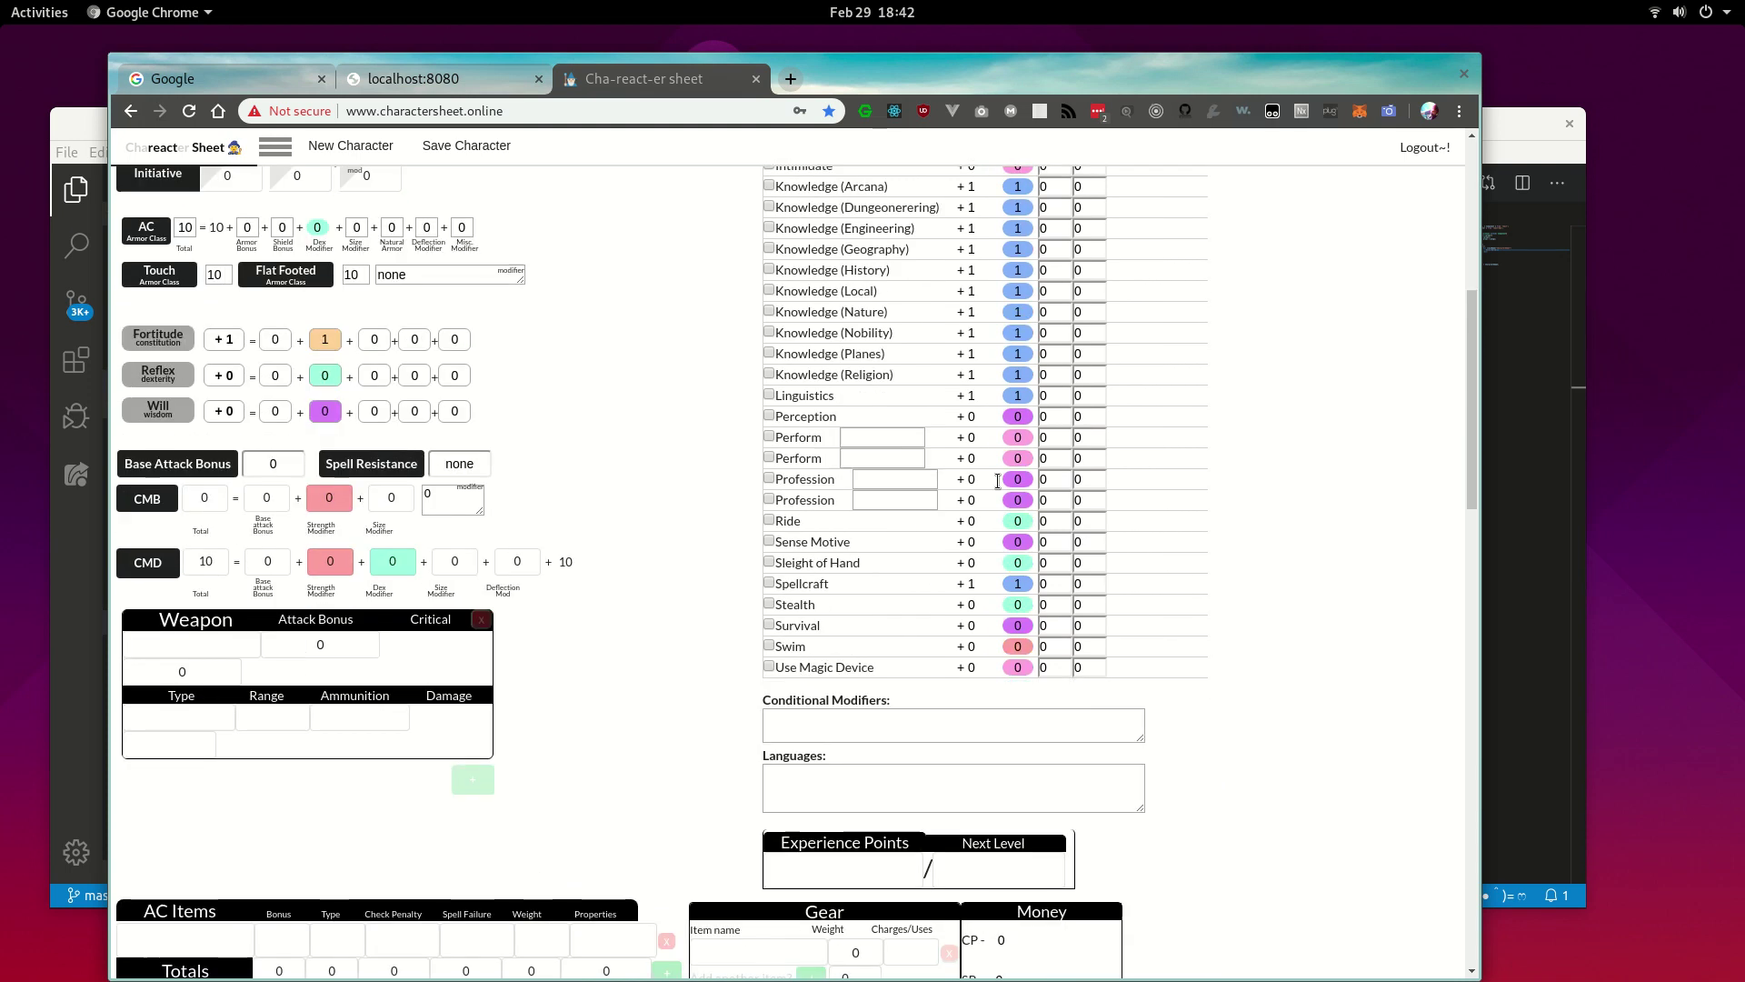
scroll(882, 532, "up", 10)
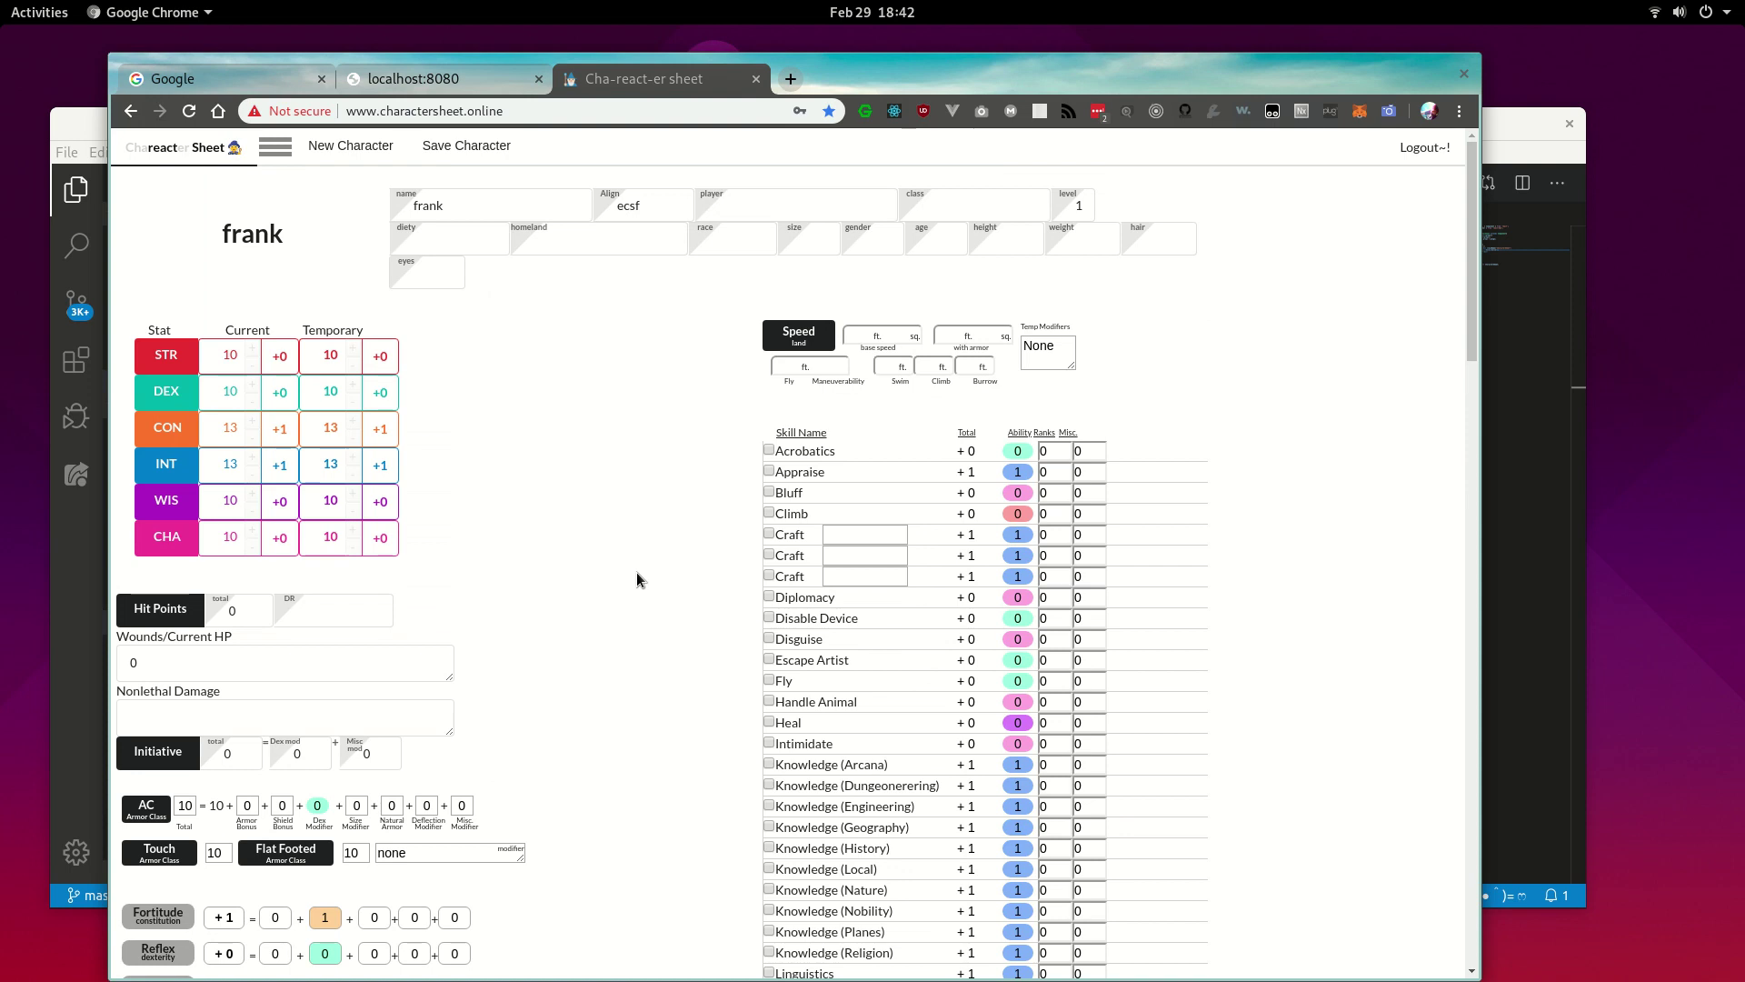
scroll(636, 571, "down", 2)
scroll(637, 576, "up", 2)
scroll(629, 592, "down", 4)
scroll(634, 636, "up", 4)
scroll(709, 509, "down", 2)
scroll(740, 466, "up", 2)
Raise frank's DEX score from 10 to 12
left_click(258, 388)
left_click(258, 385)
scroll(239, 679, "down", 3)
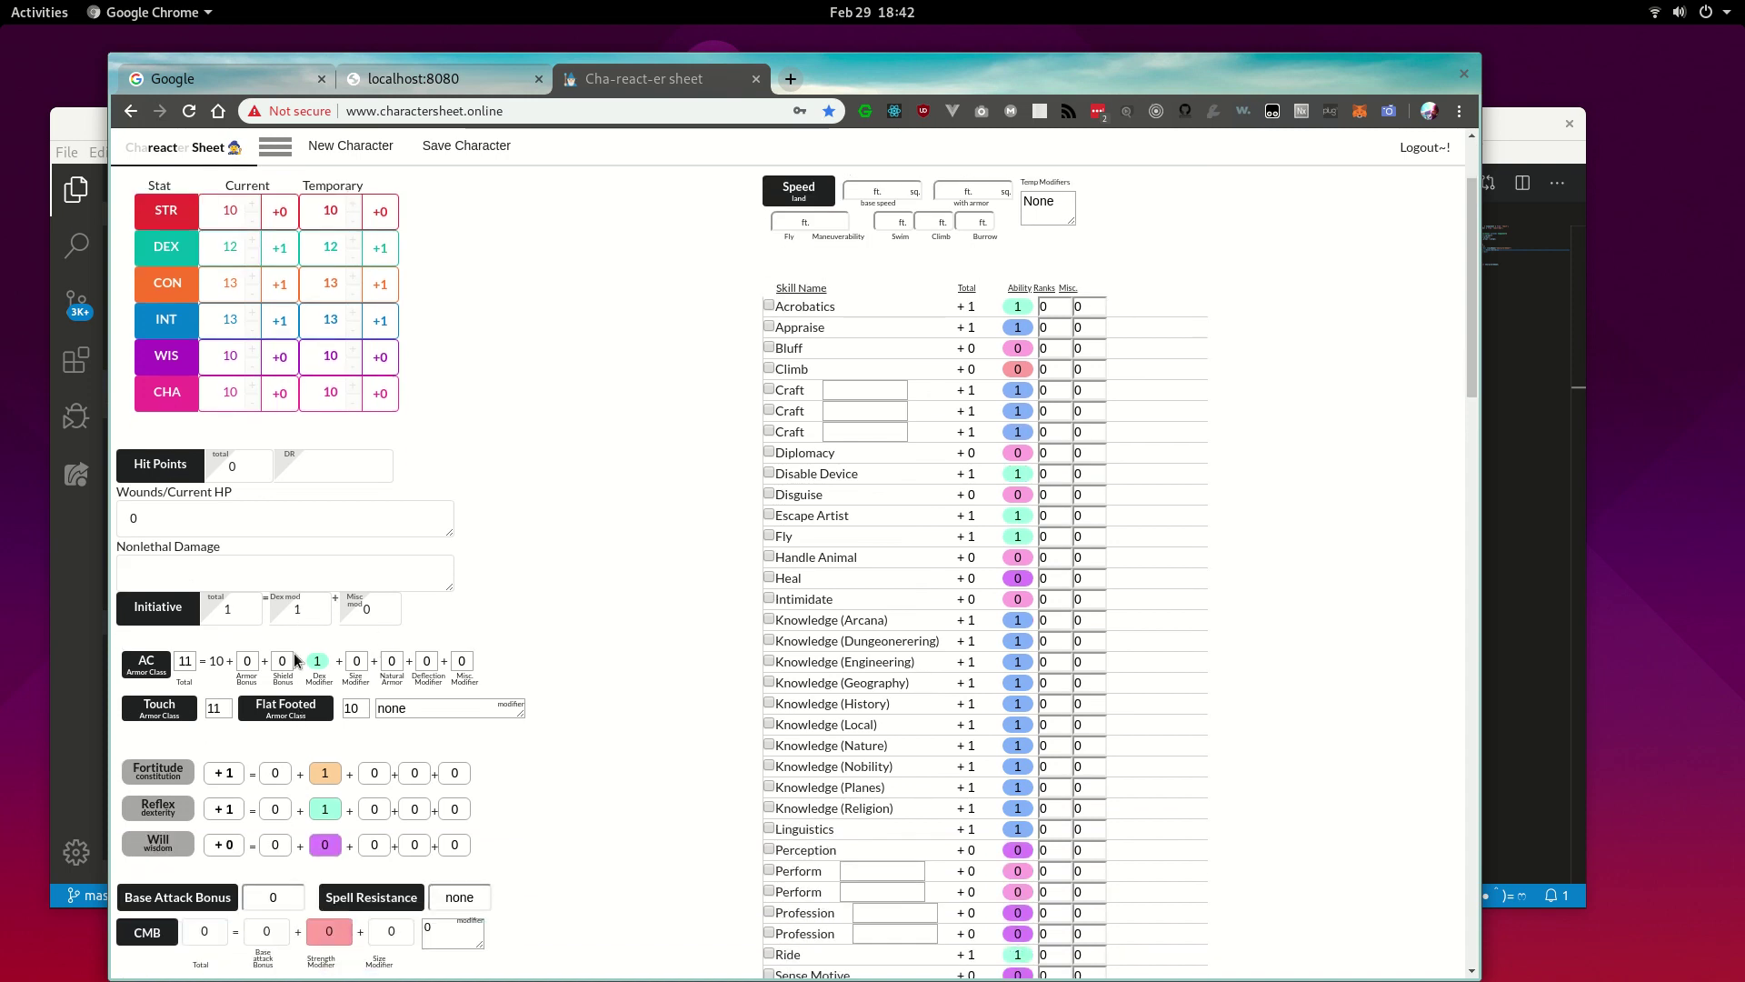
left_click_drag(293, 652, 363, 677)
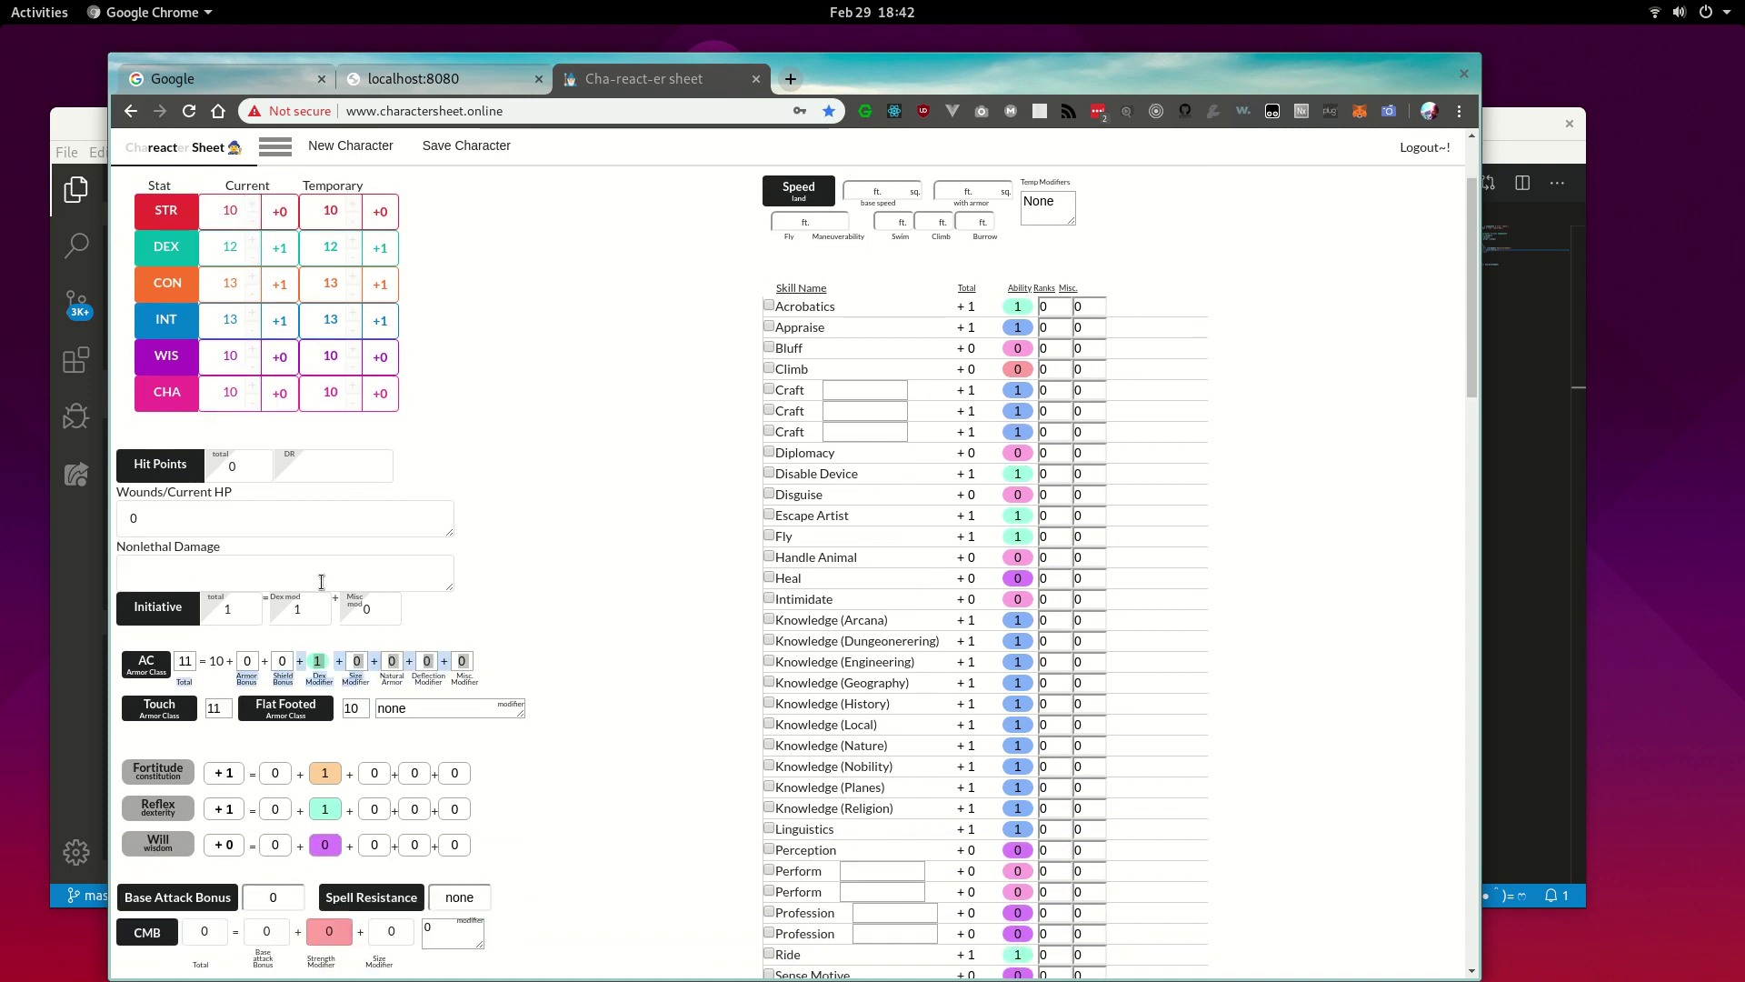
Add two empty feat entries to the Feats list
scroll(692, 713, "down", 10)
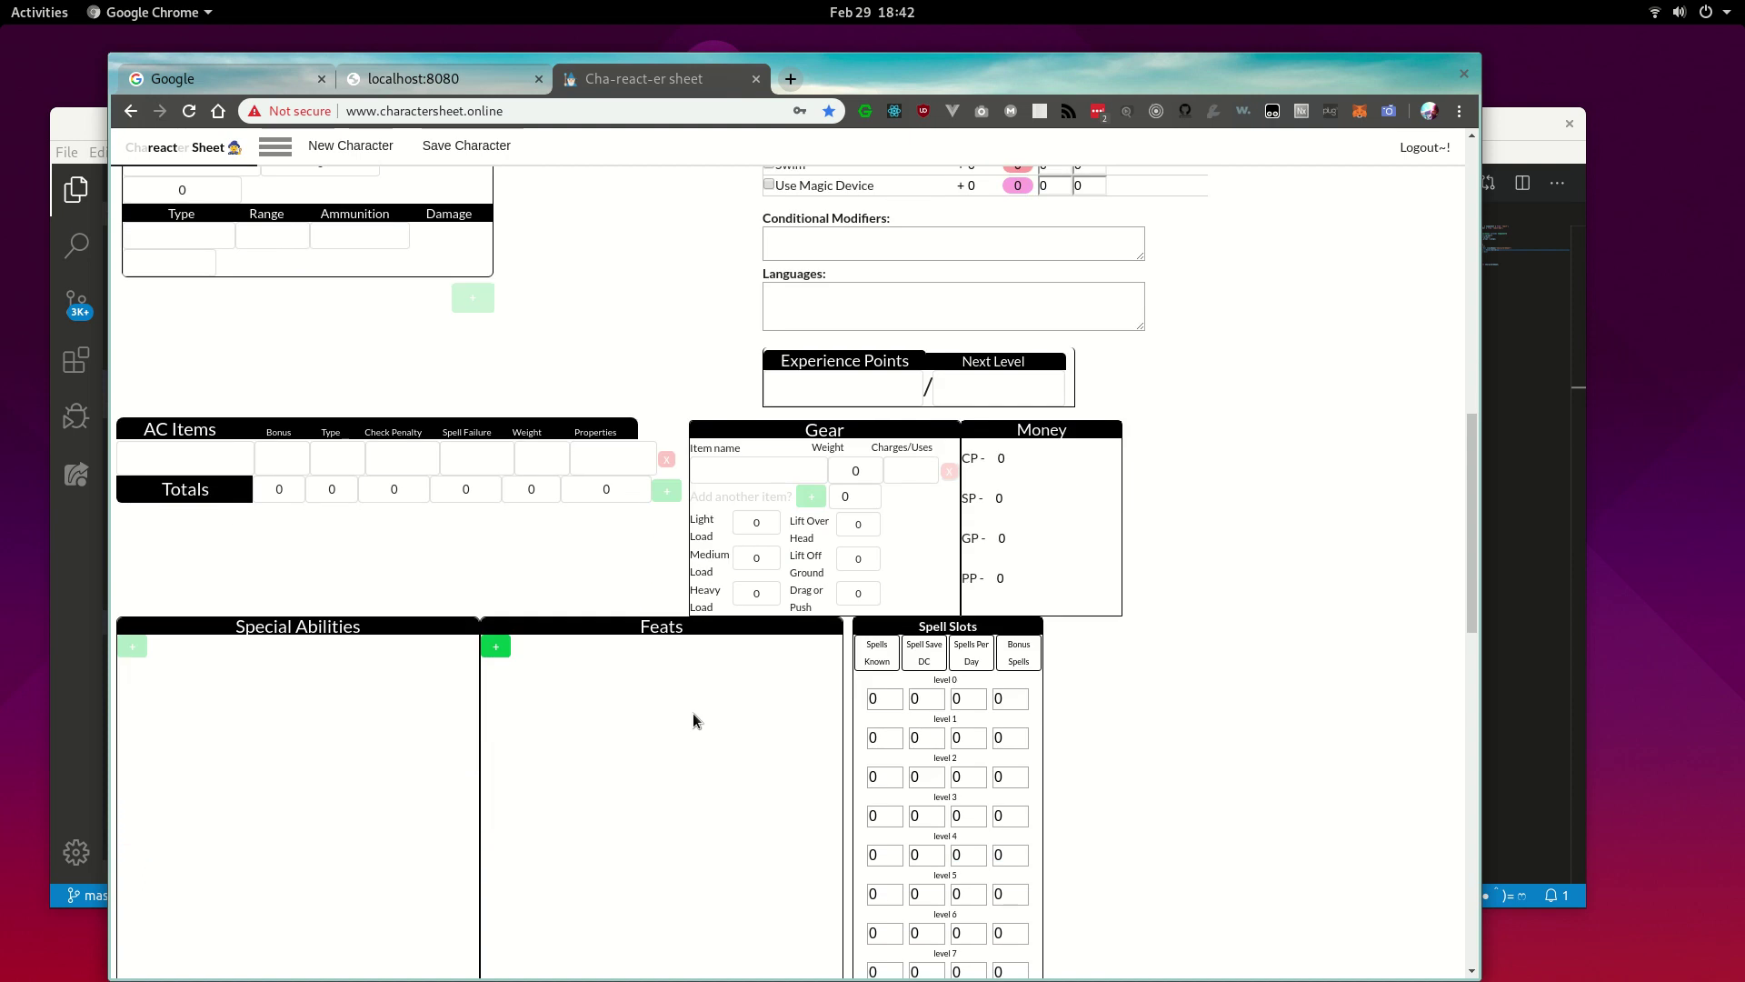
scroll(692, 714, "down", 1)
left_click(495, 597)
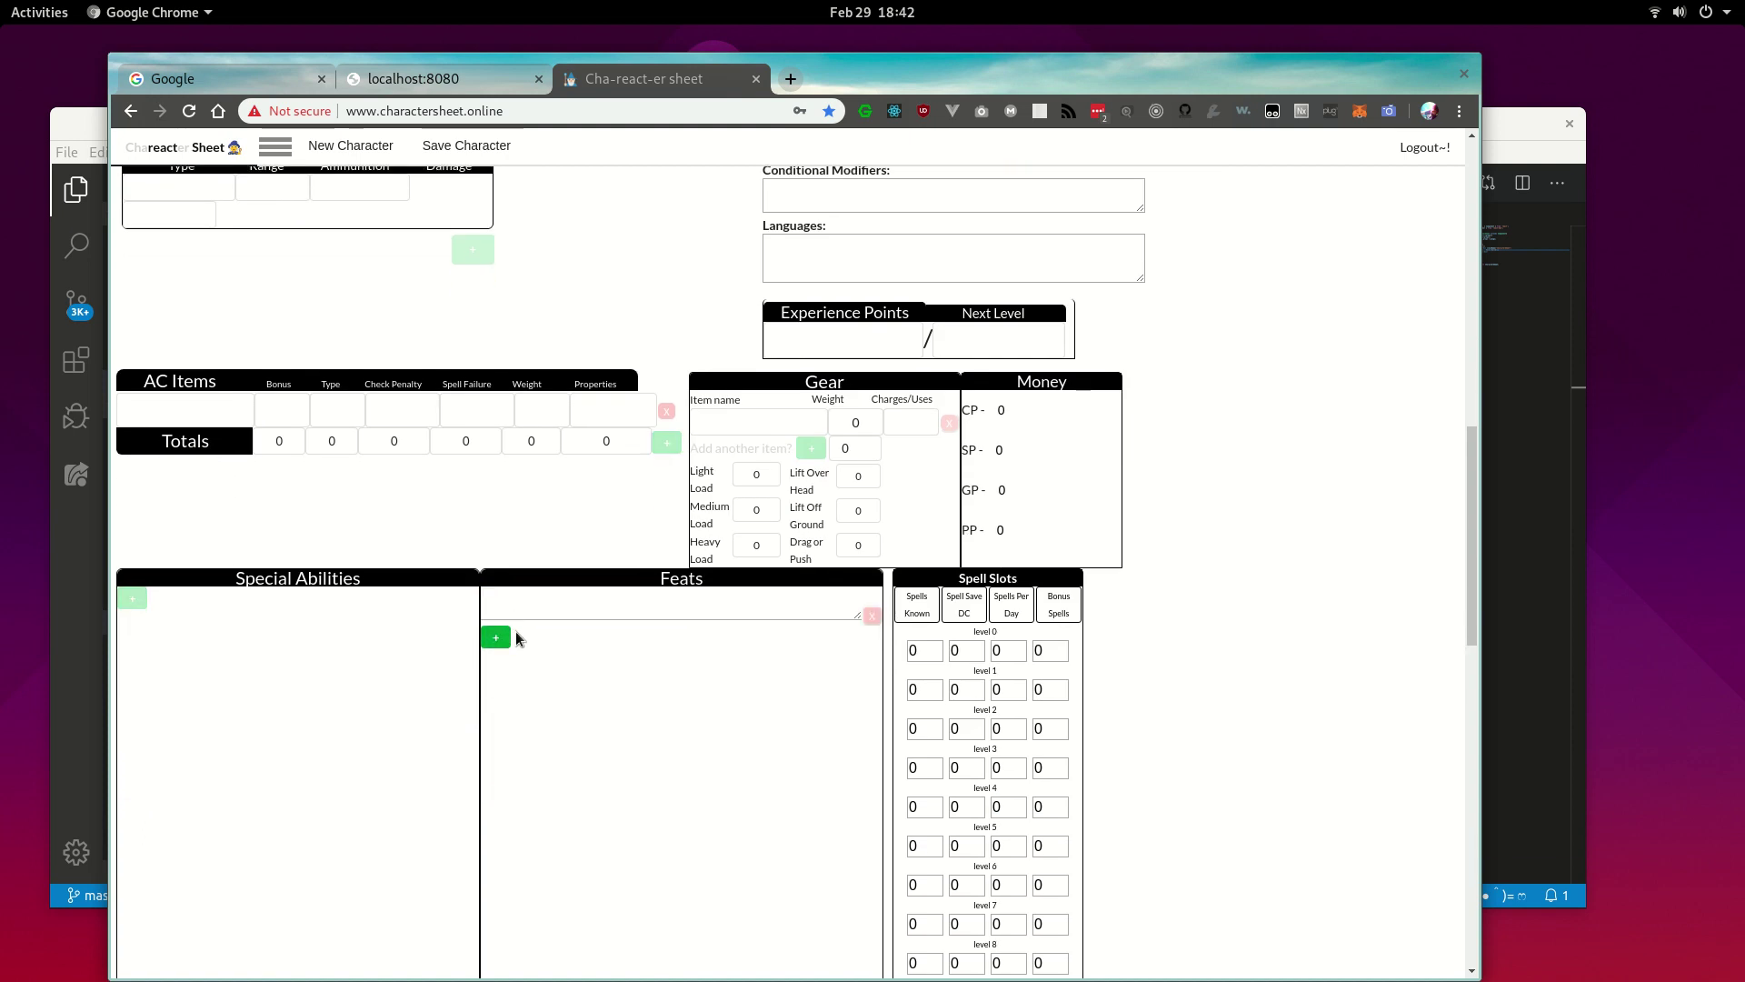
left_click(496, 638)
Add two spell rows under spell level 2
scroll(647, 833, "down", 5)
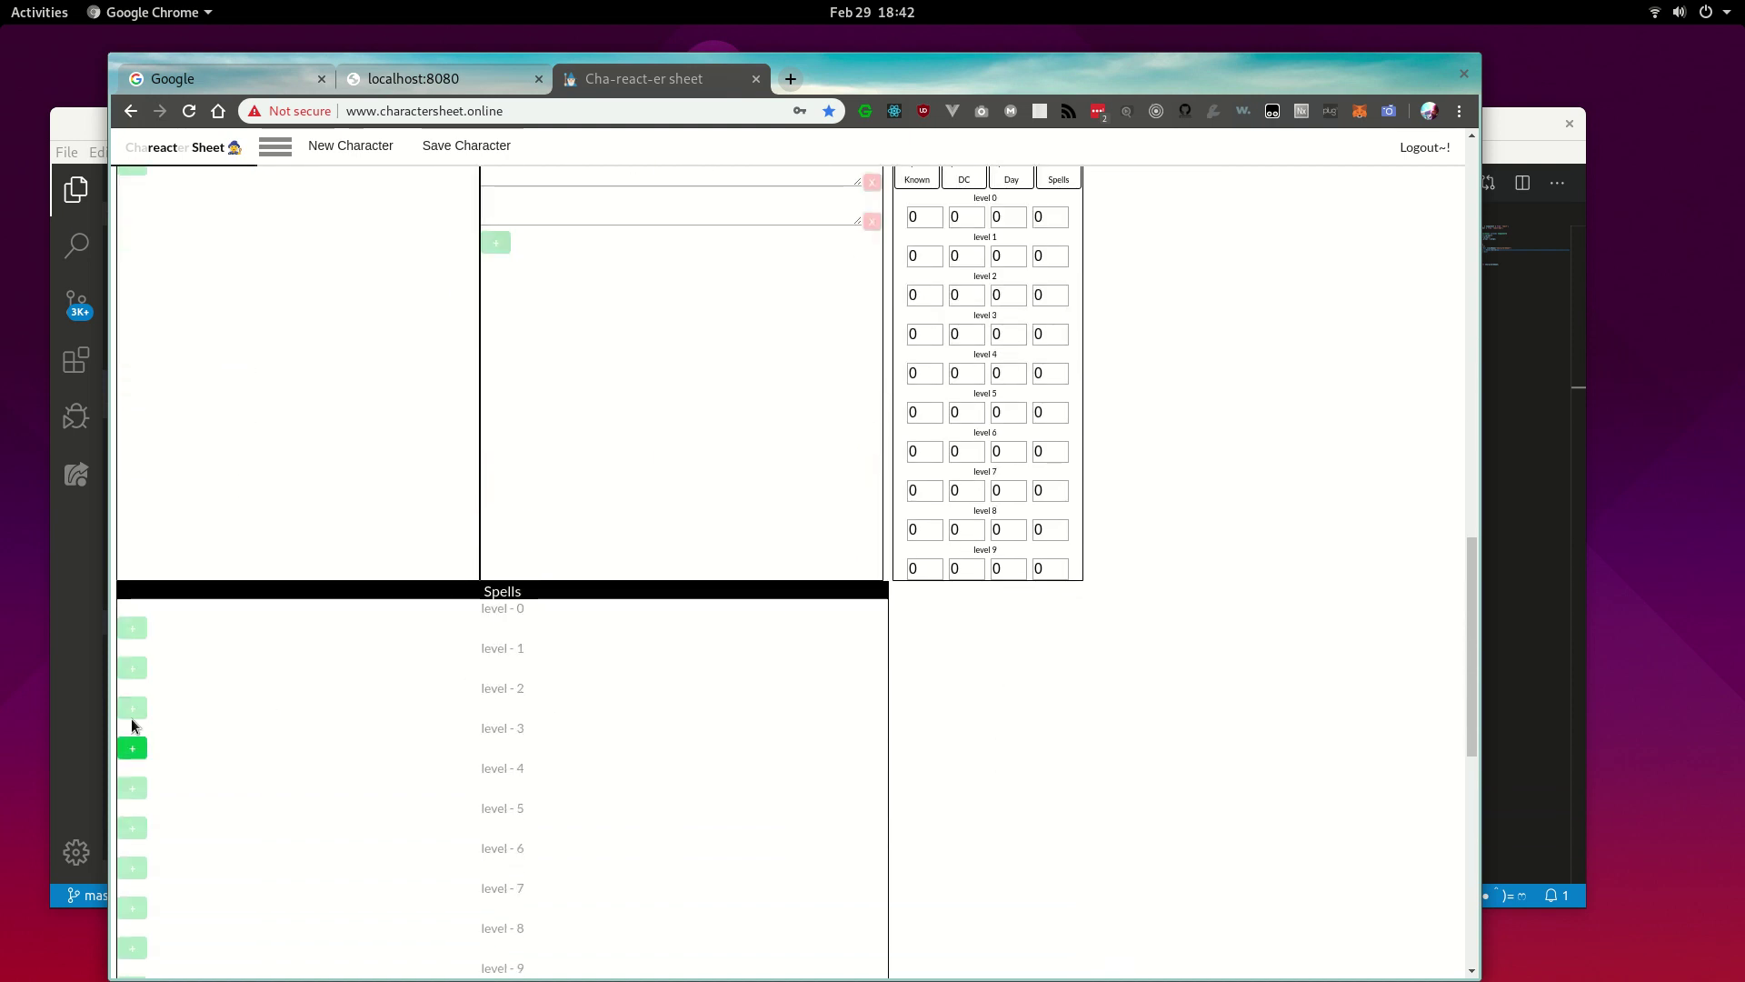
left_click(132, 708)
left_click(132, 741)
scroll(578, 680, "down", 3)
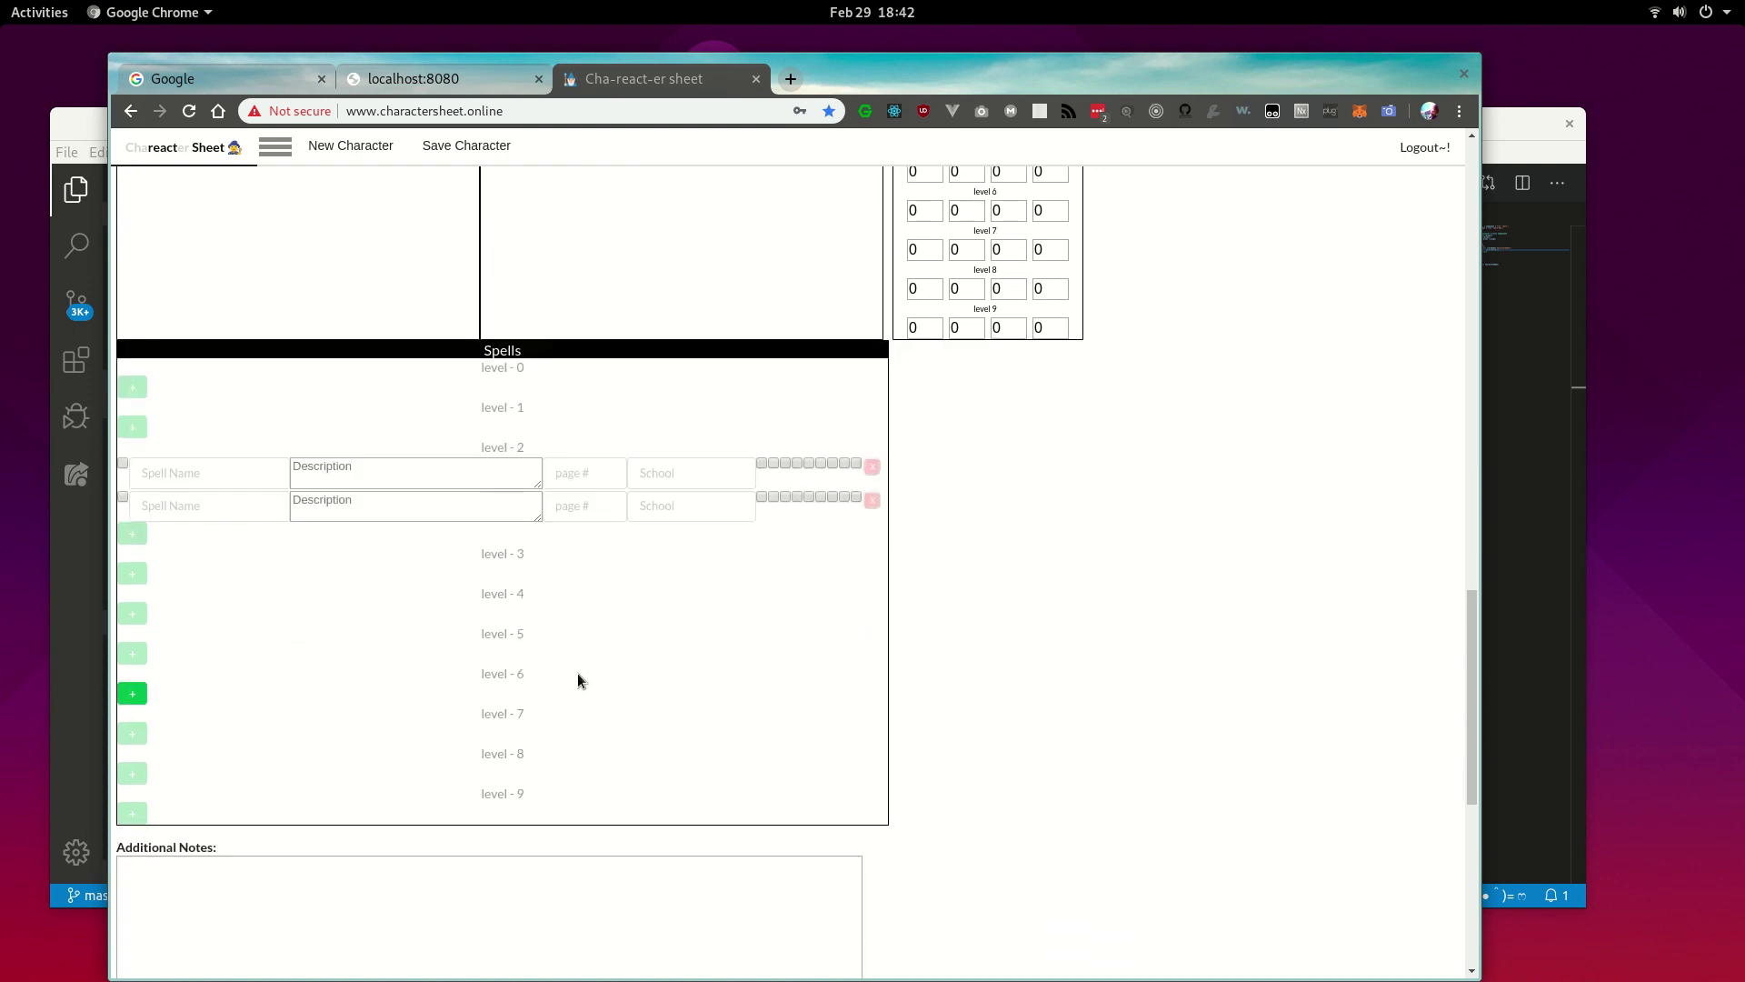
scroll(578, 680, "down", 10)
scroll(616, 515, "up", 11)
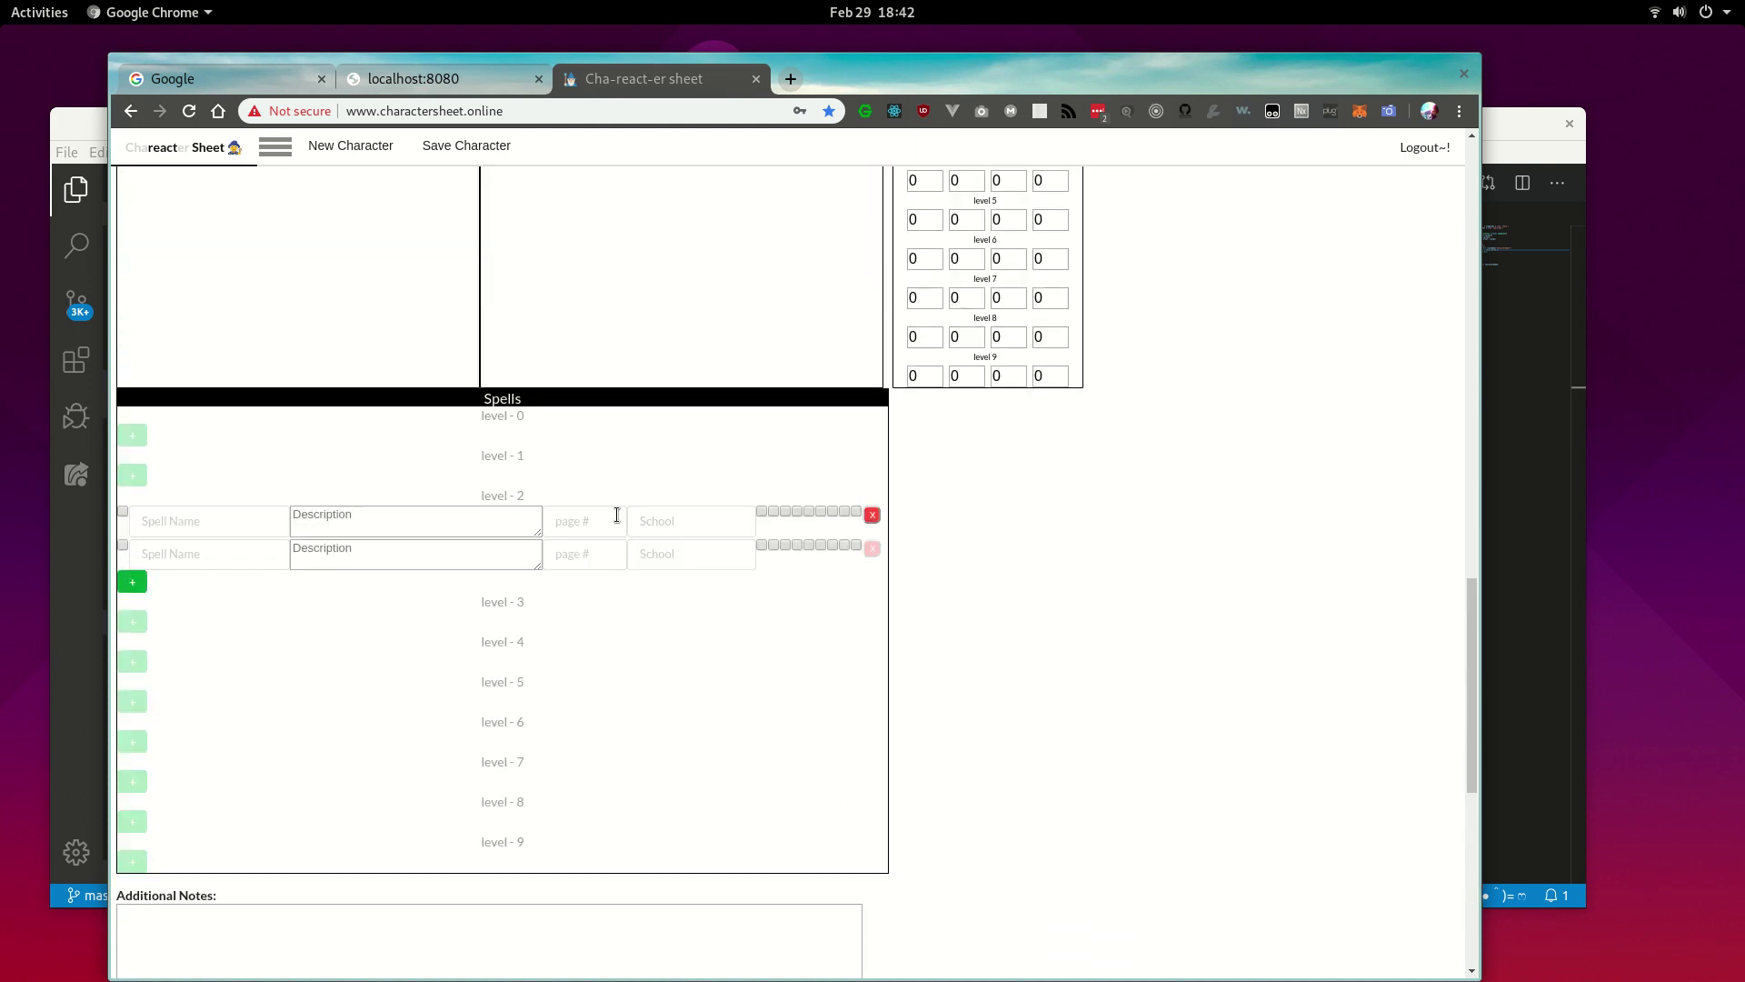
scroll(616, 516, "up", 20)
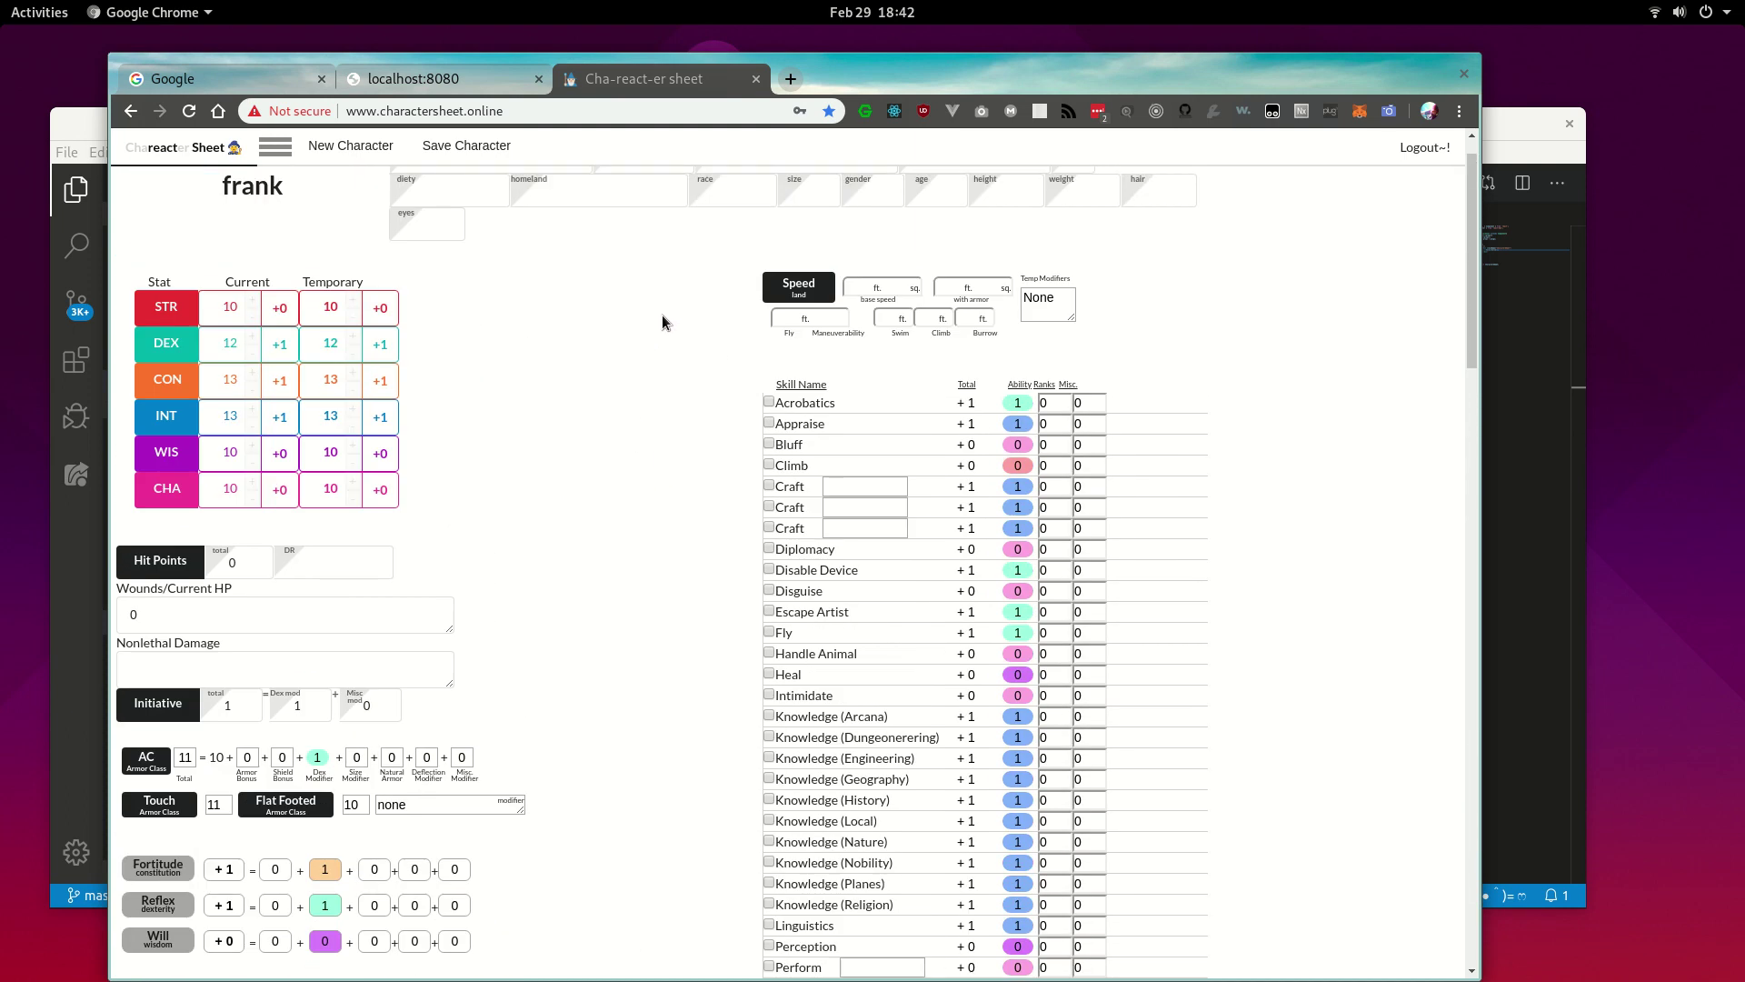
Add two blank rows to Gear using the 'Add another item?' plus button
scroll(860, 571, "down", 3)
scroll(855, 576, "up", 4)
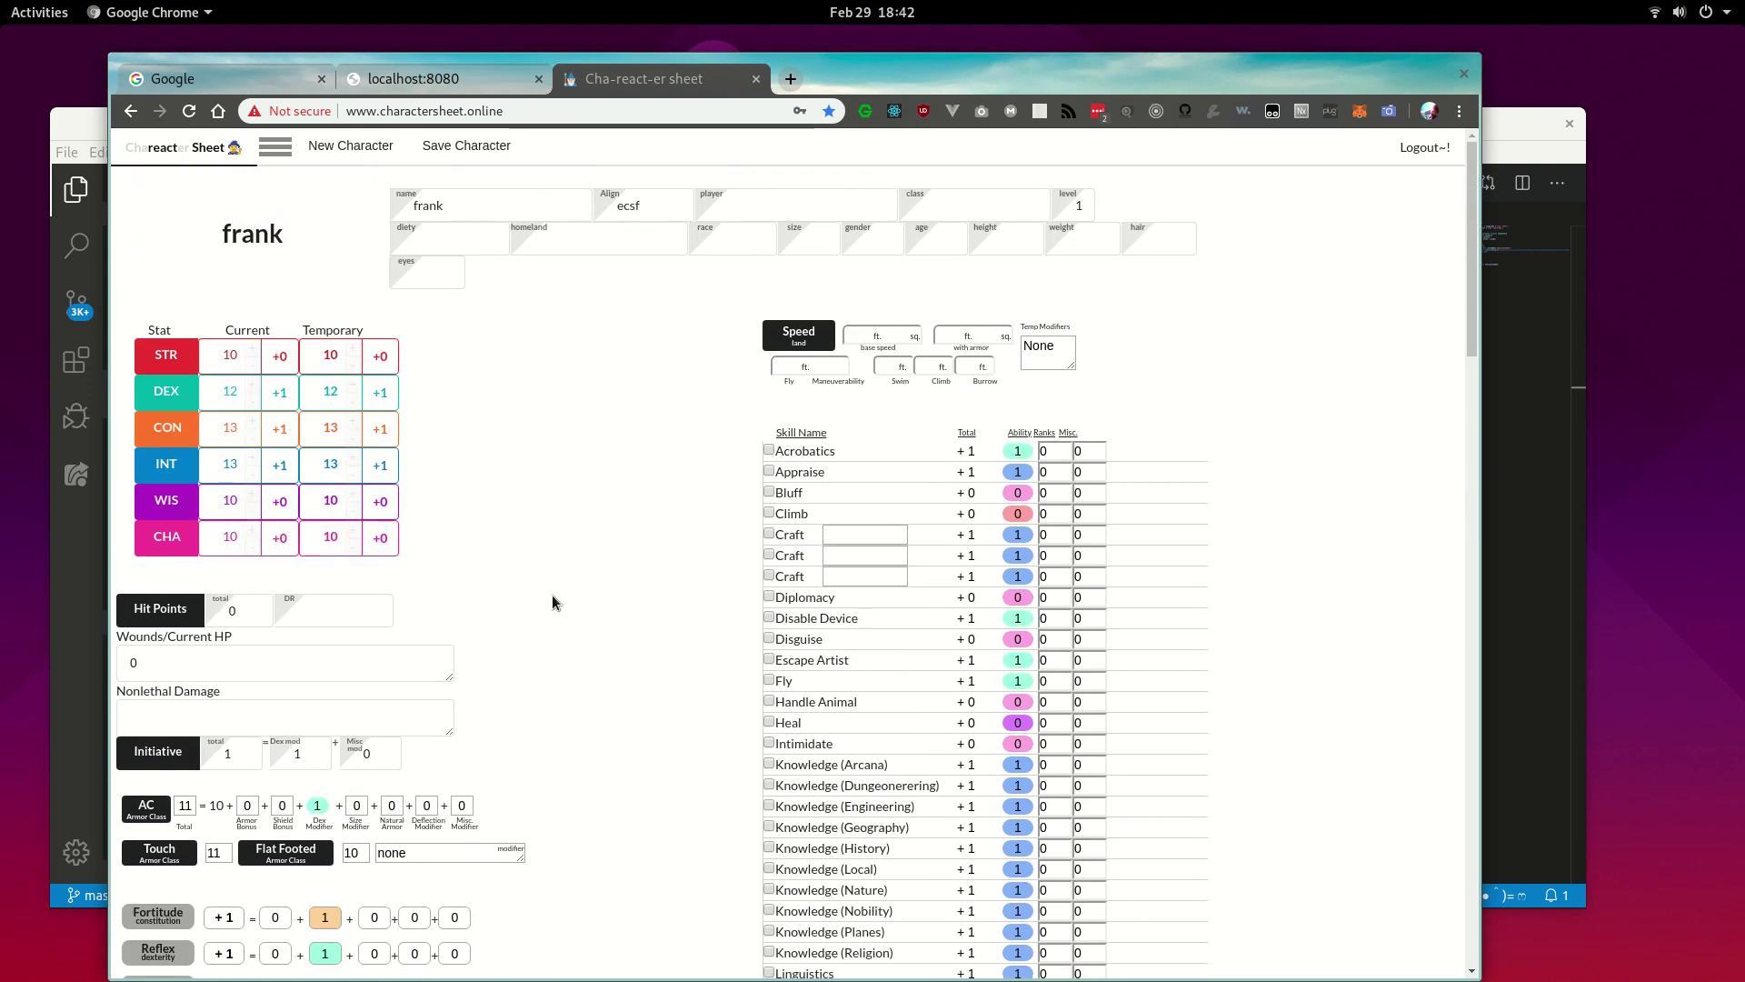
scroll(756, 641, "down", 10)
scroll(726, 581, "up", 8)
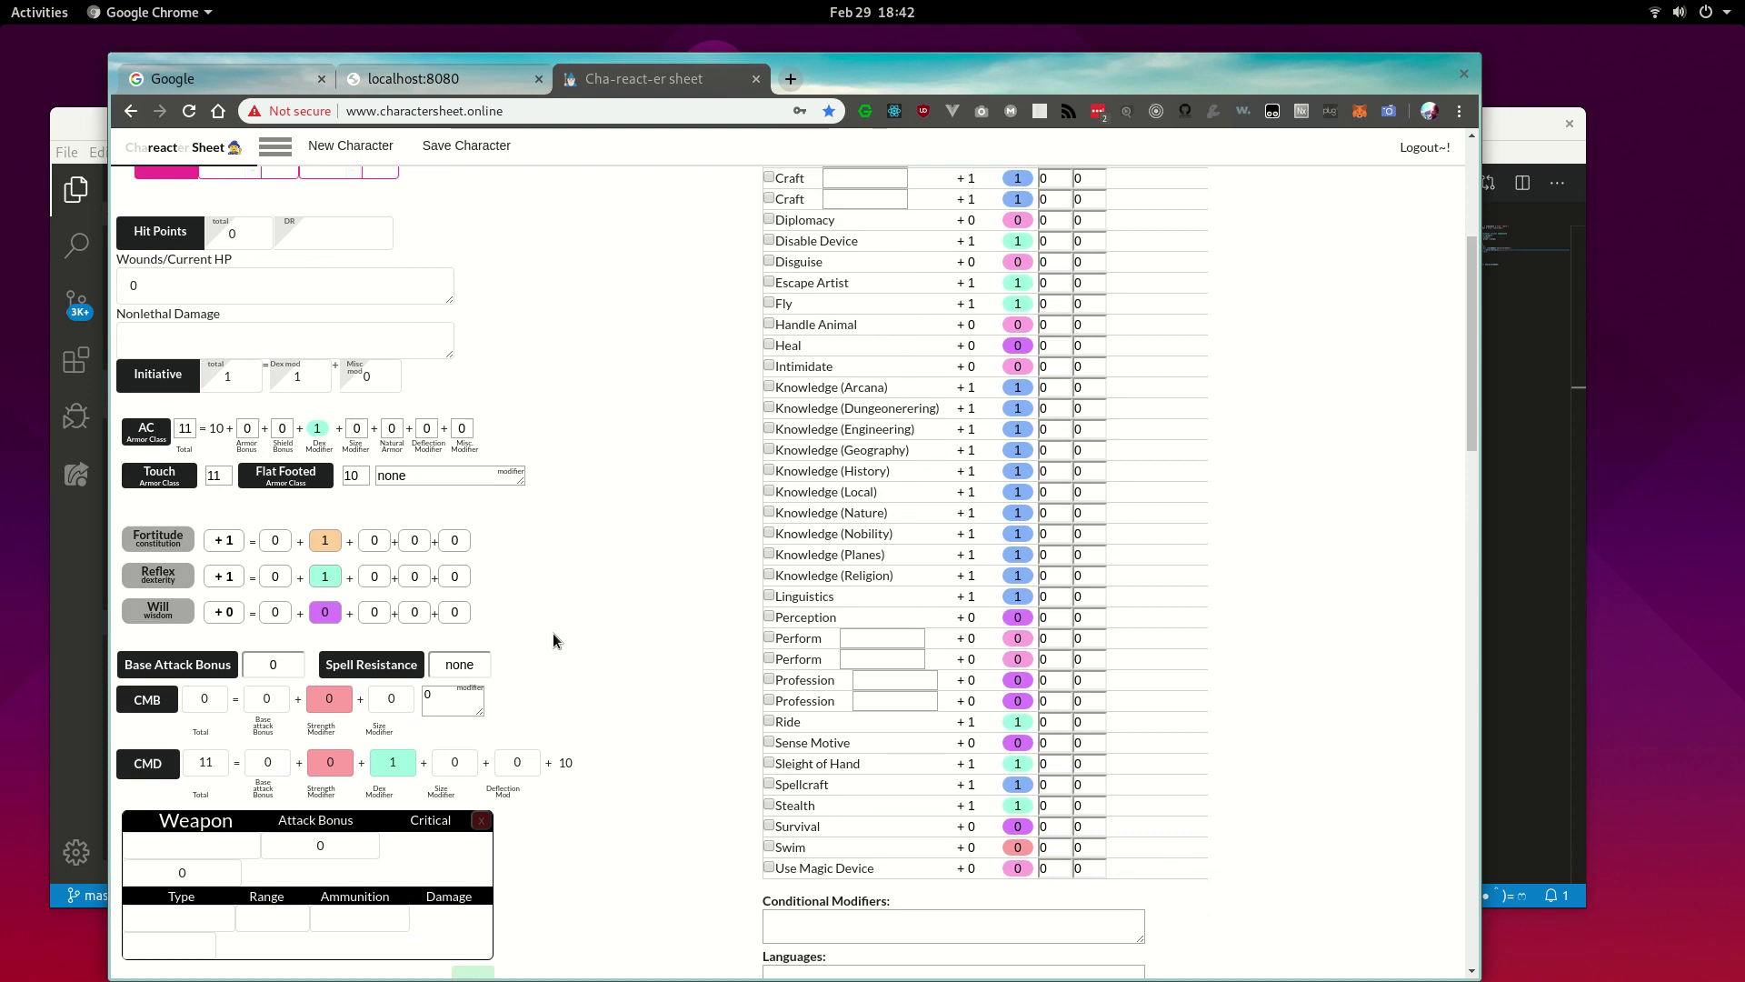
scroll(657, 735, "down", 11)
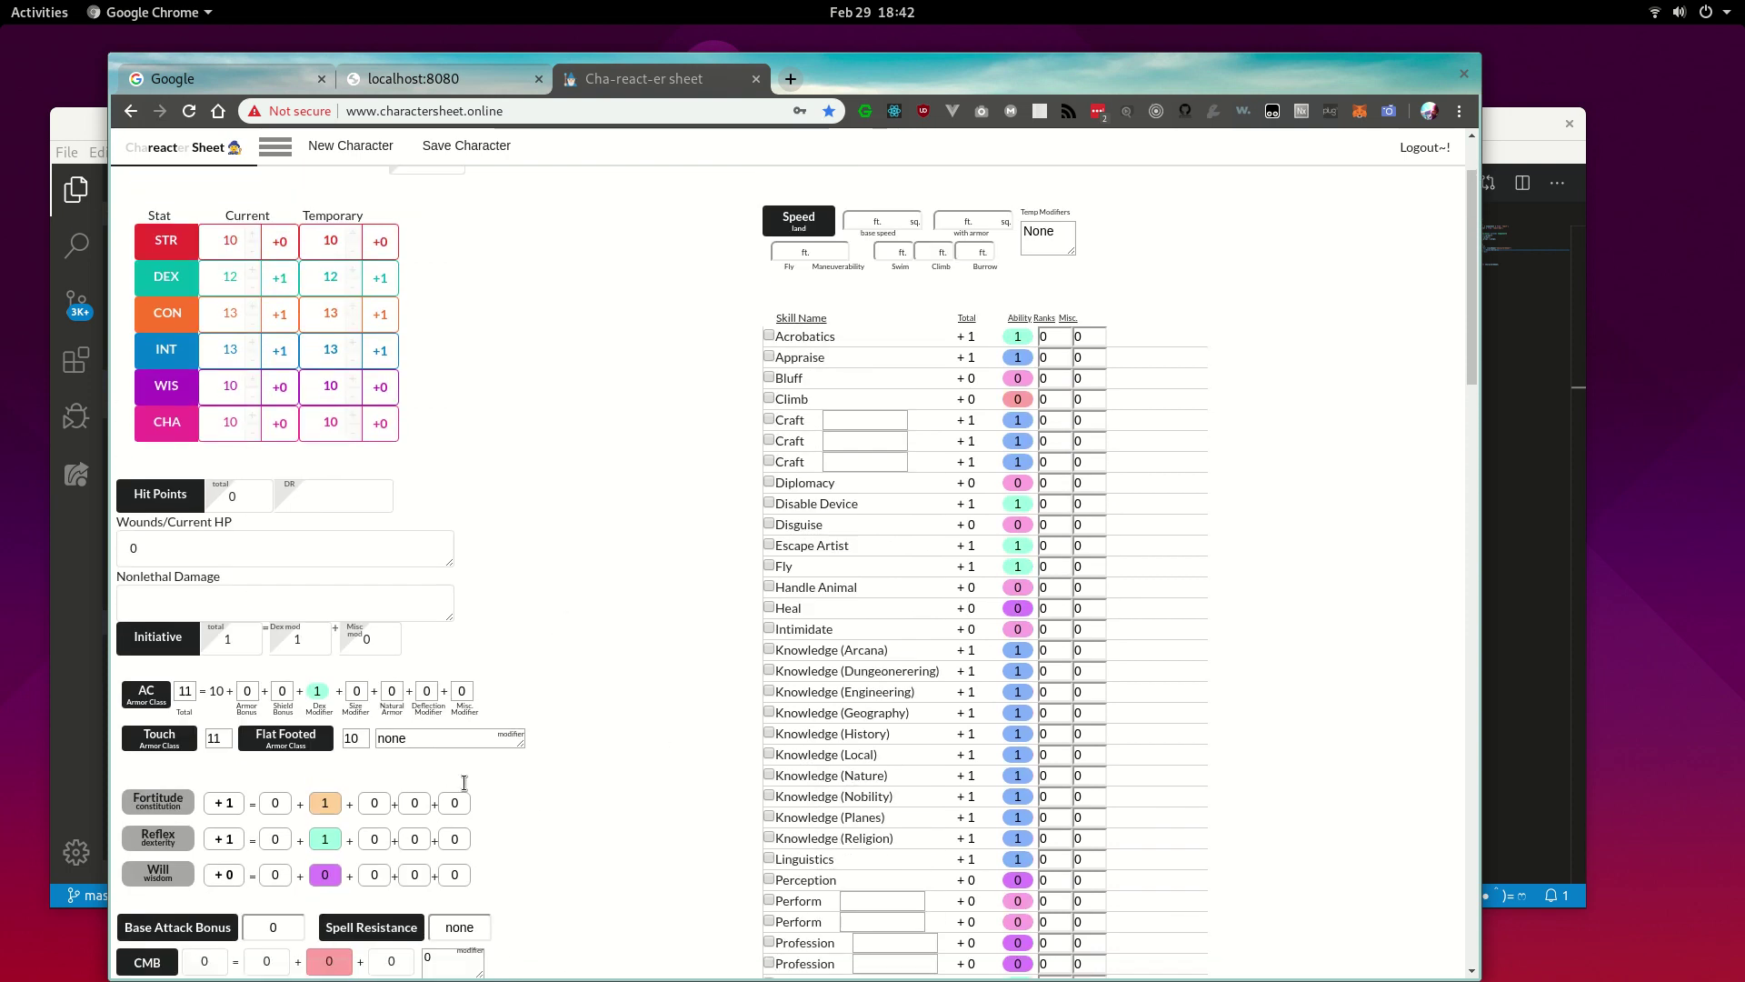
scroll(717, 620, "down", 6)
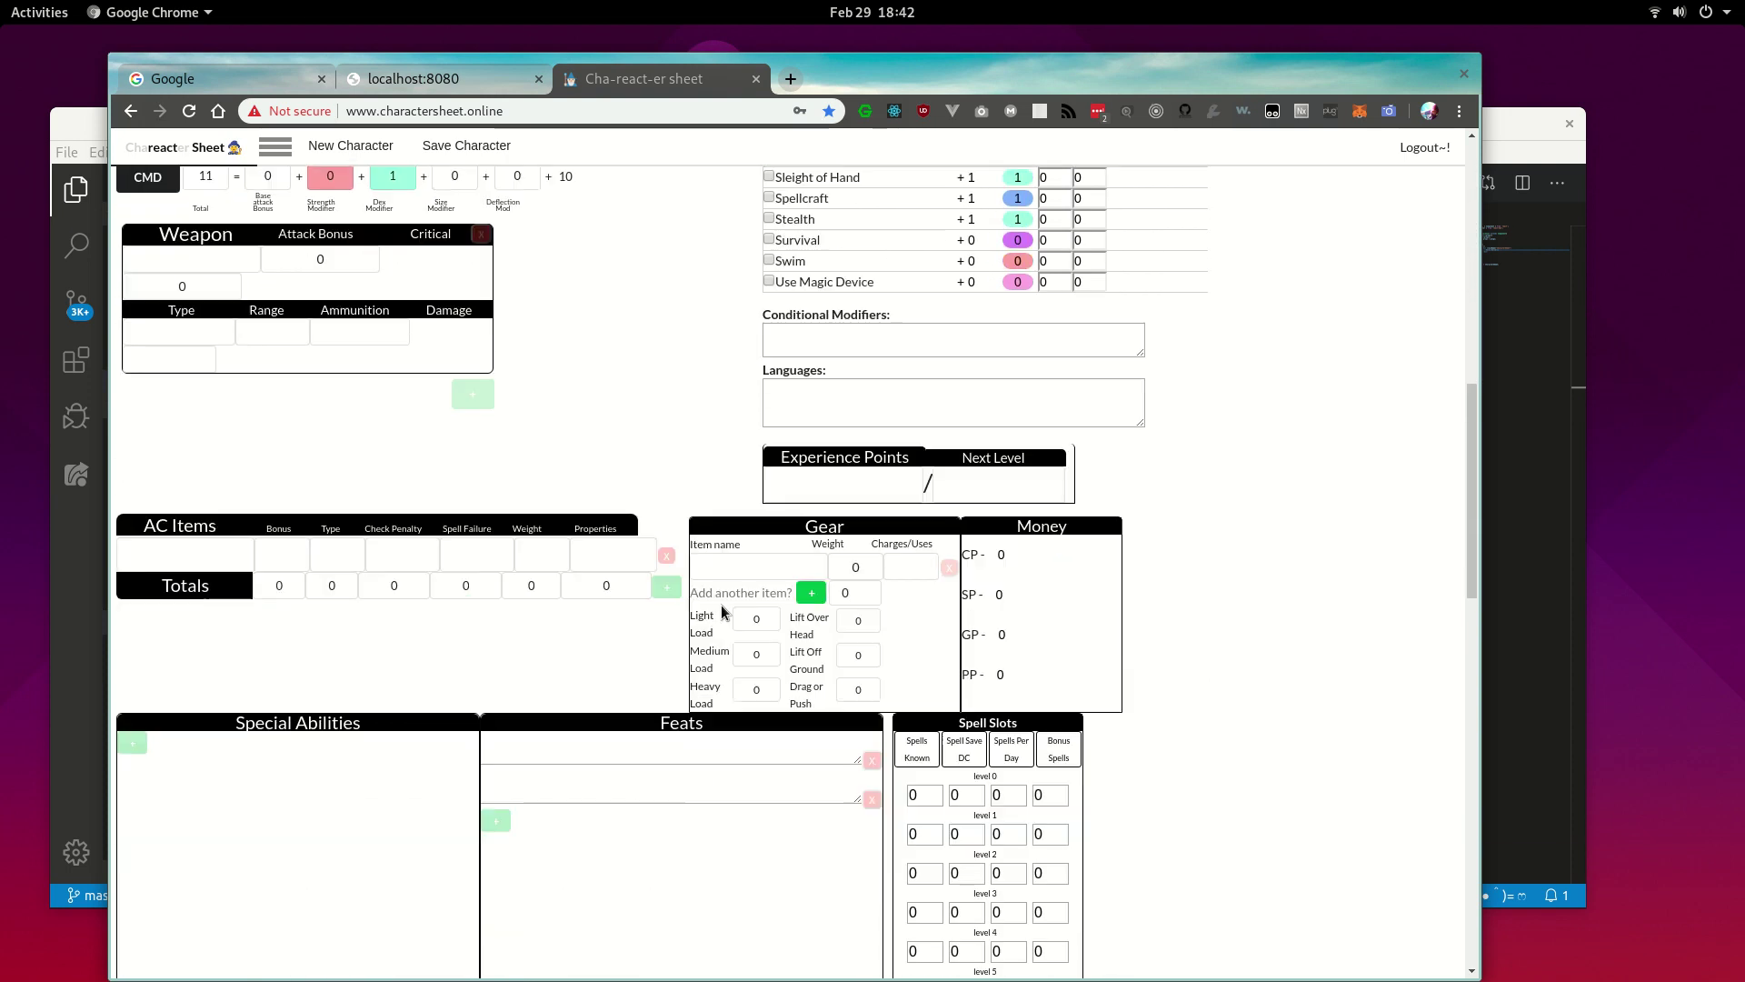
left_click(814, 547)
left_click(811, 572)
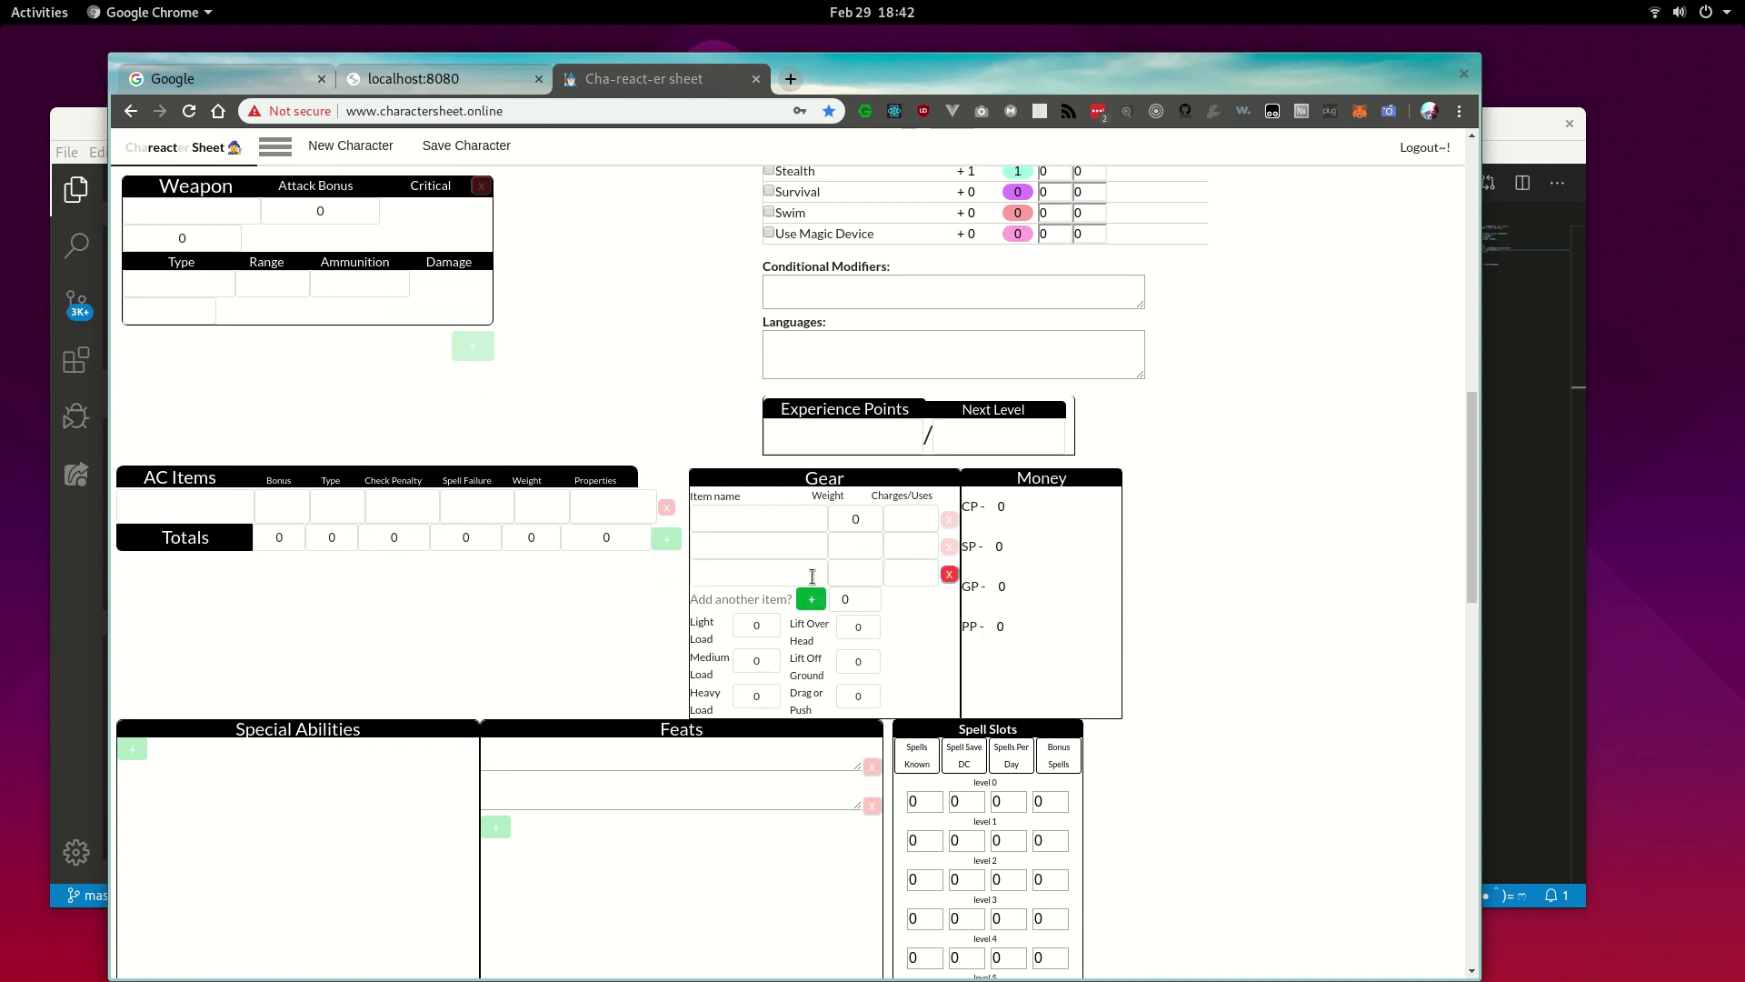
scroll(722, 640, "up", 17)
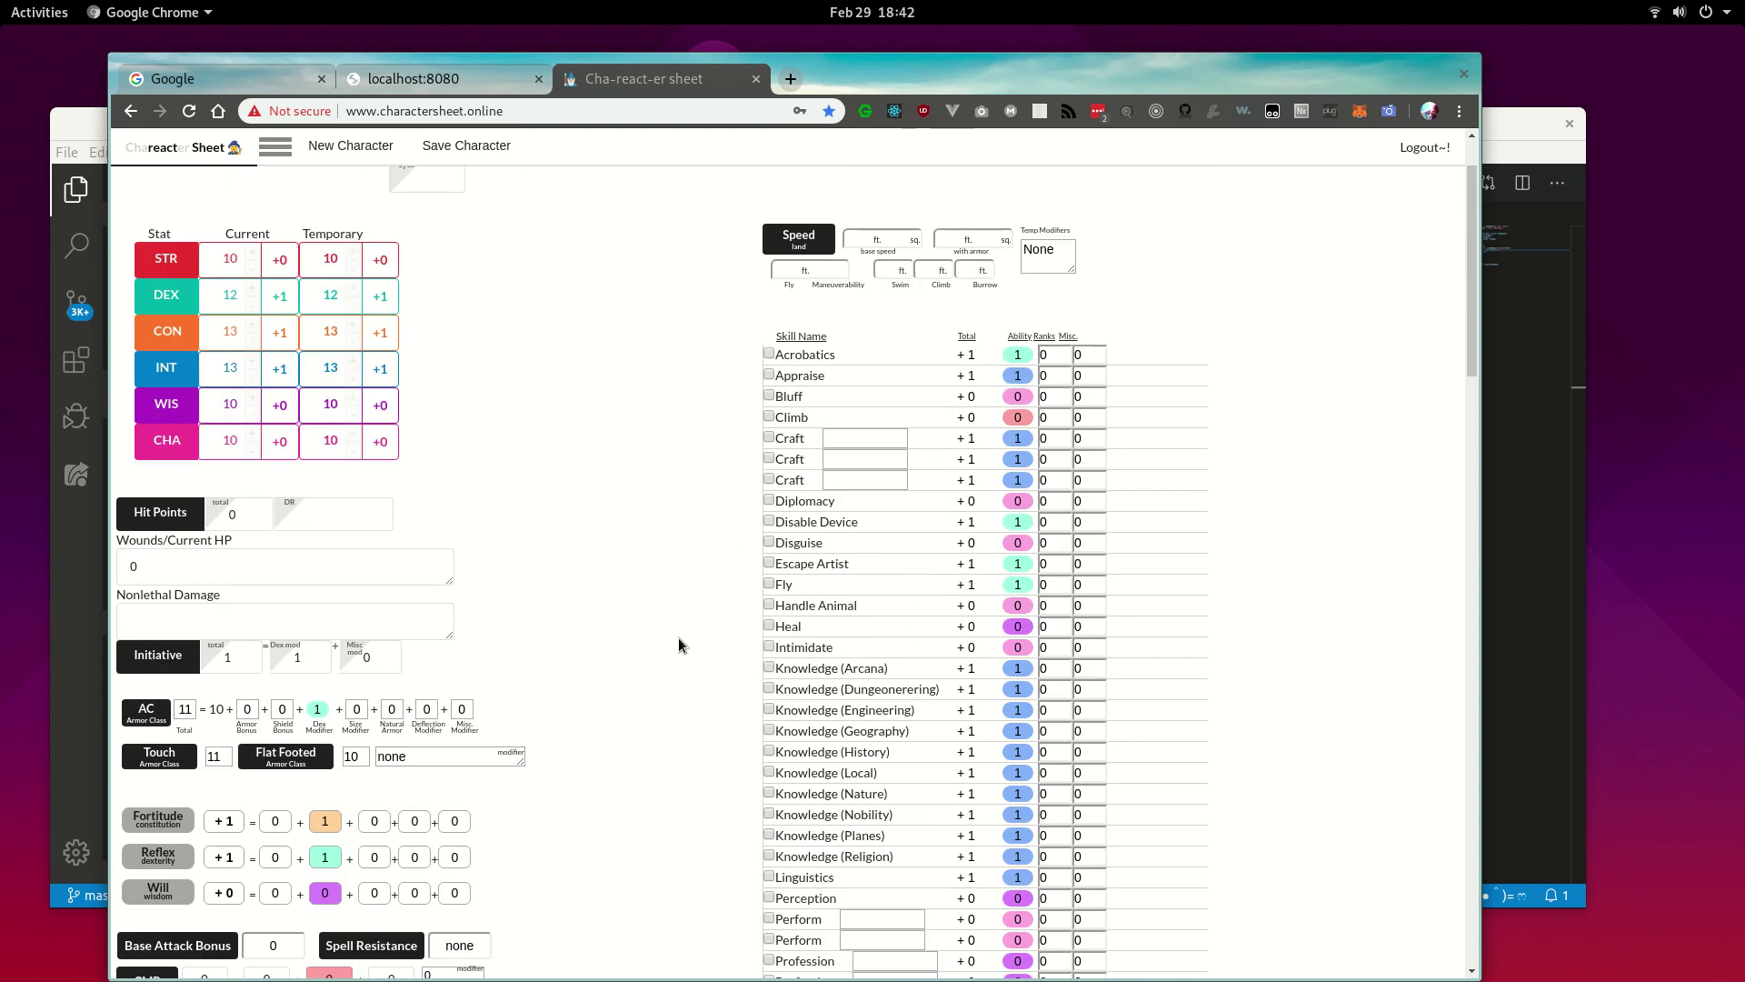
scroll(513, 502, "up", 2)
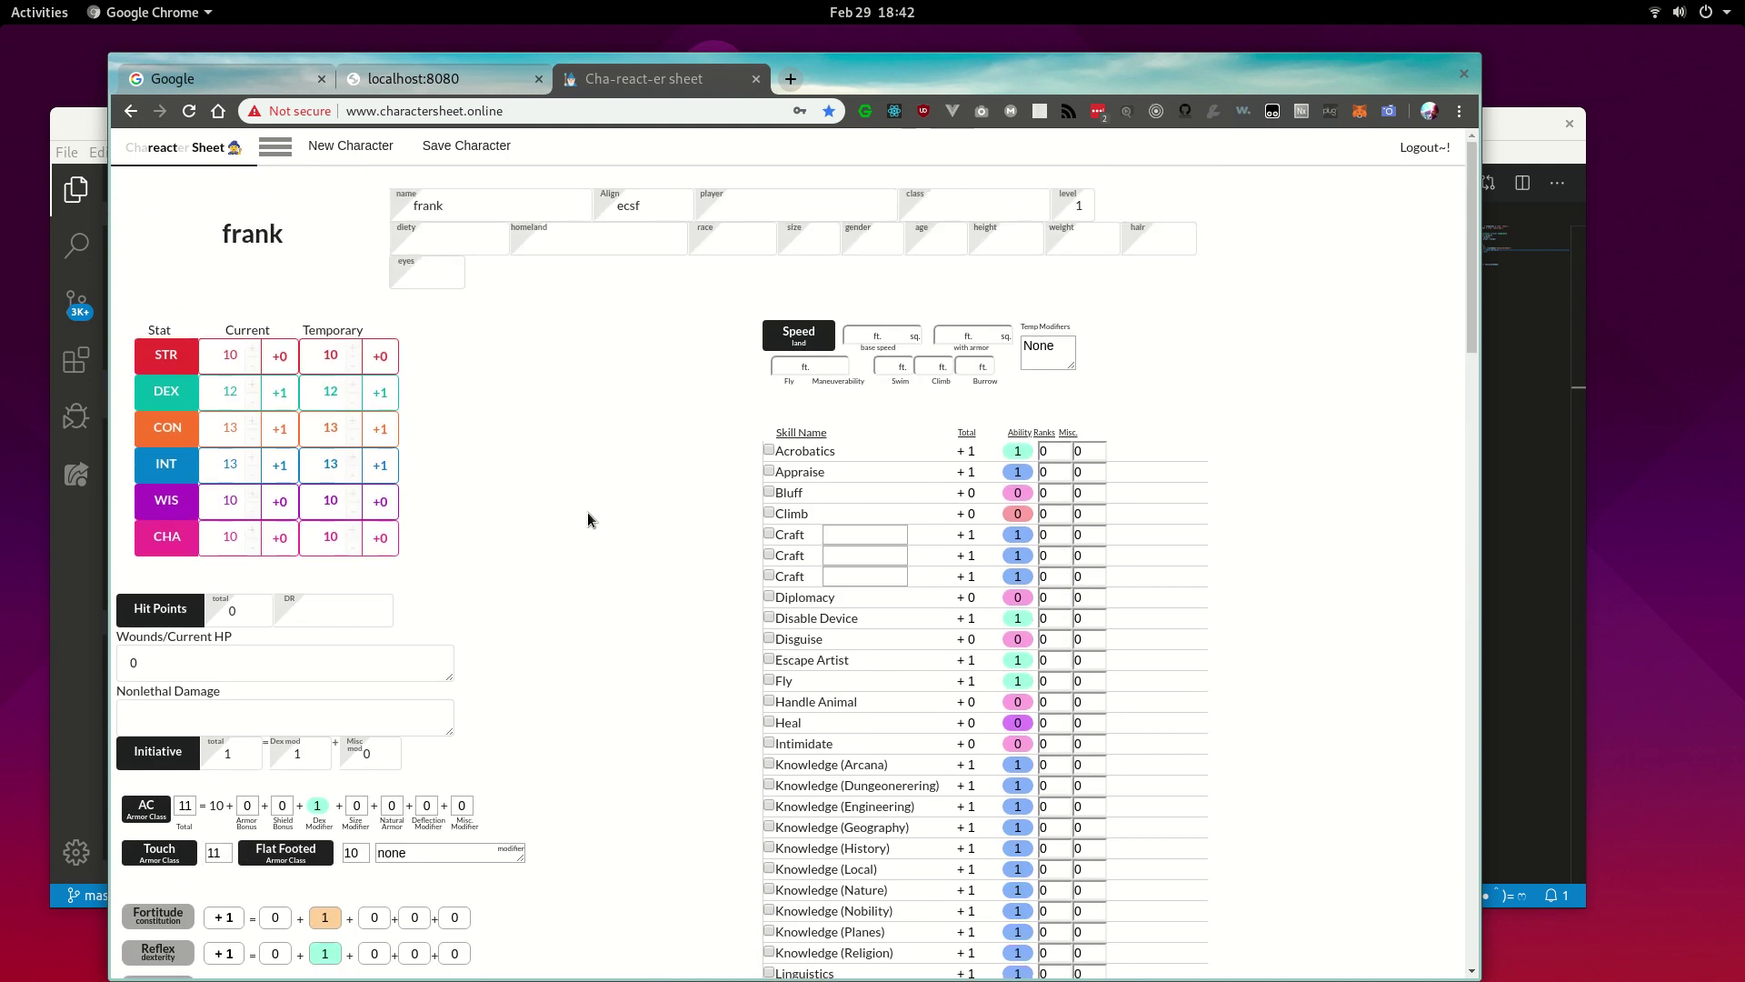